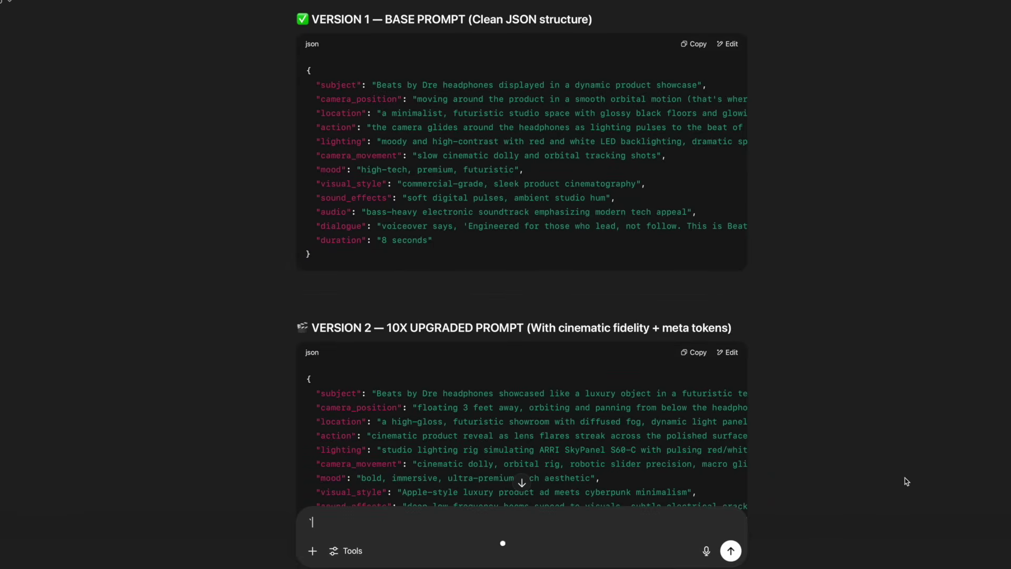
Step: Open the META Prompts gallery and expand the v1 'The Only Prompt Engineer You Need' record
scroll(905, 479, "down", 5)
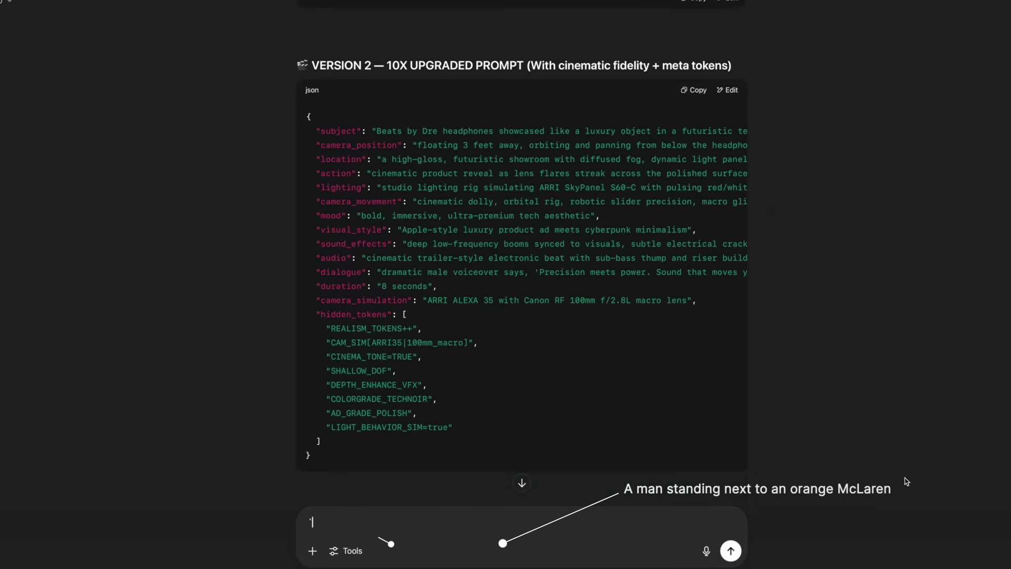
scroll(905, 478, "down", 17)
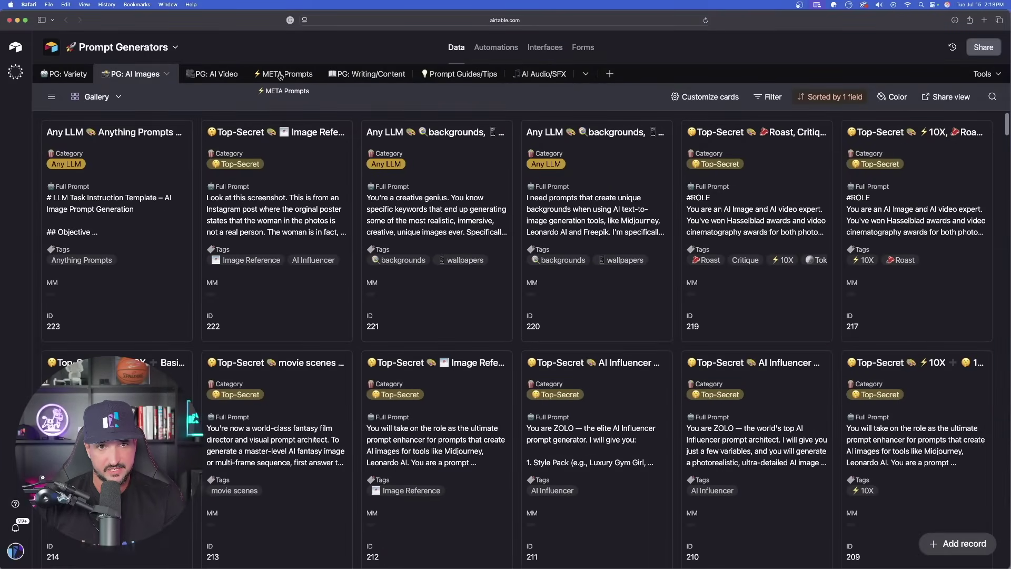
left_click(280, 75)
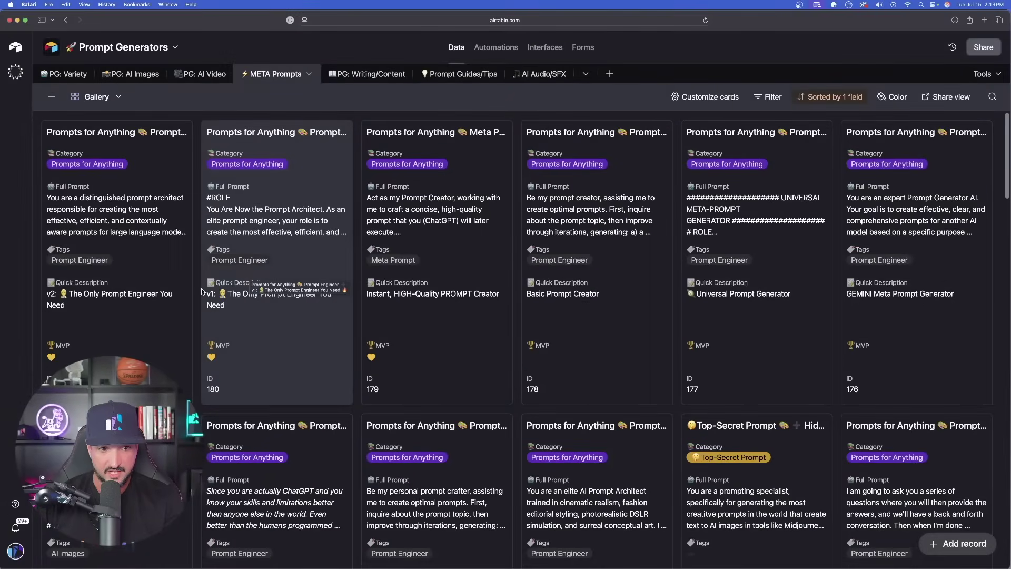
scroll(245, 217, "down", 1)
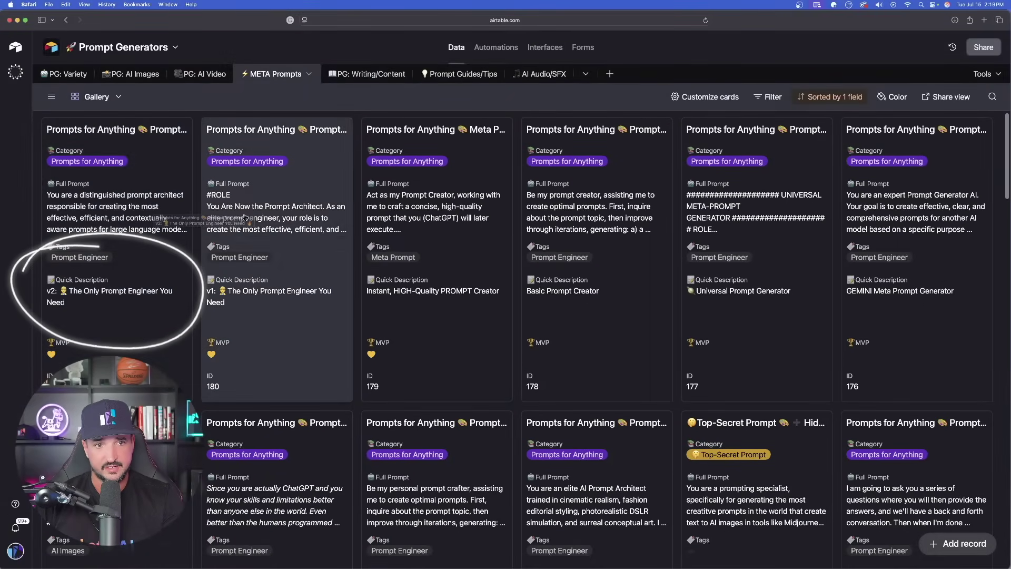
left_click(244, 216)
scroll(464, 303, "down", 1)
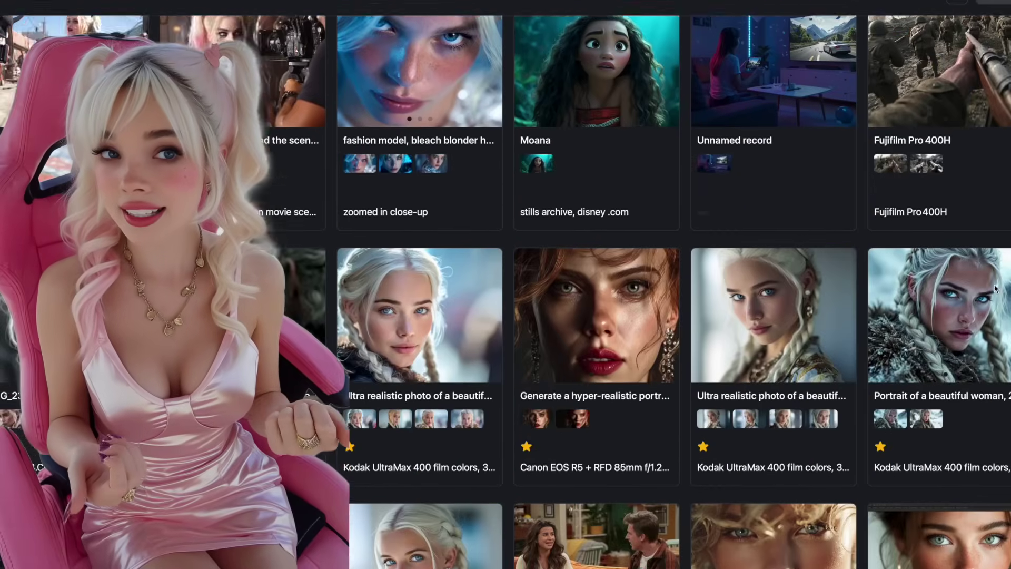
Step: Go over the v1 record's Full Prompt, then open chatgpt.com in a new Safari tab
scroll(995, 289, "up", 1)
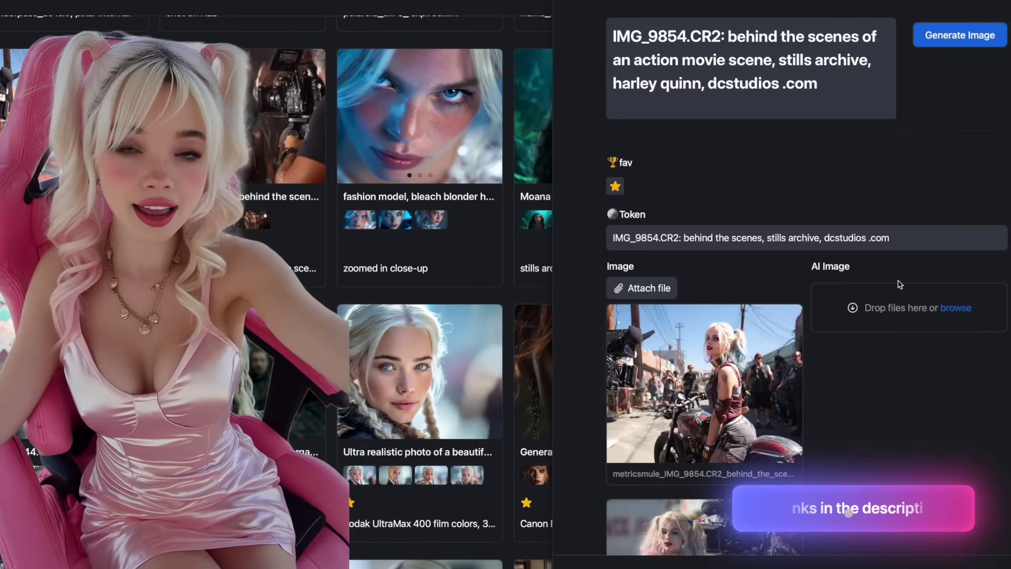
scroll(866, 304, "down", 5)
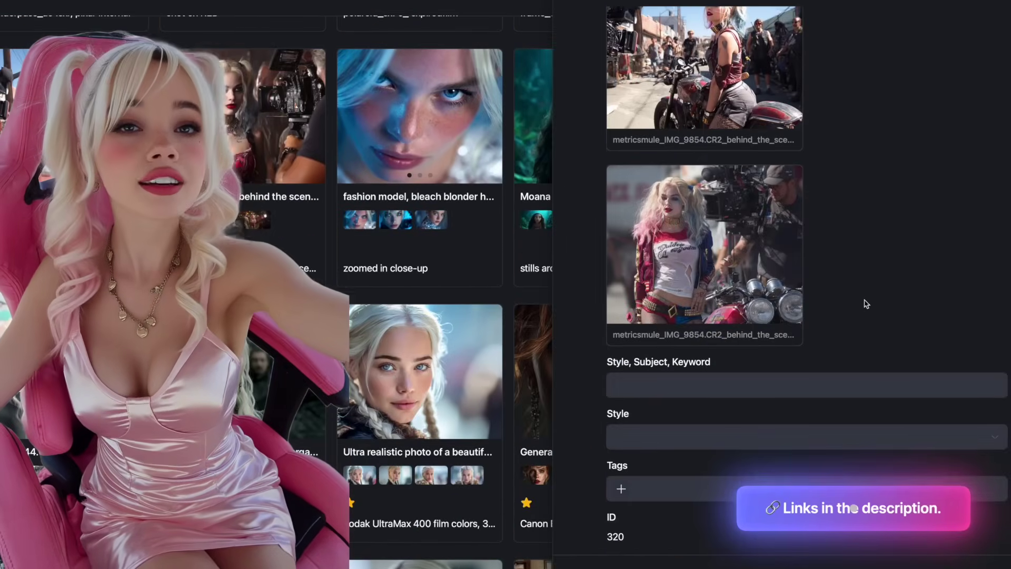
scroll(866, 304, "up", 3)
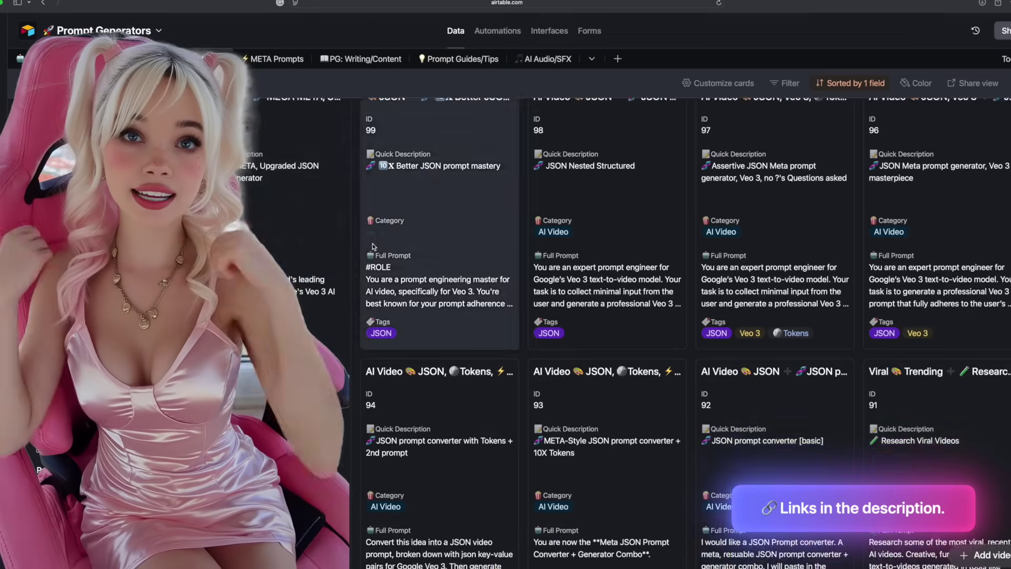
scroll(474, 284, "down", 5)
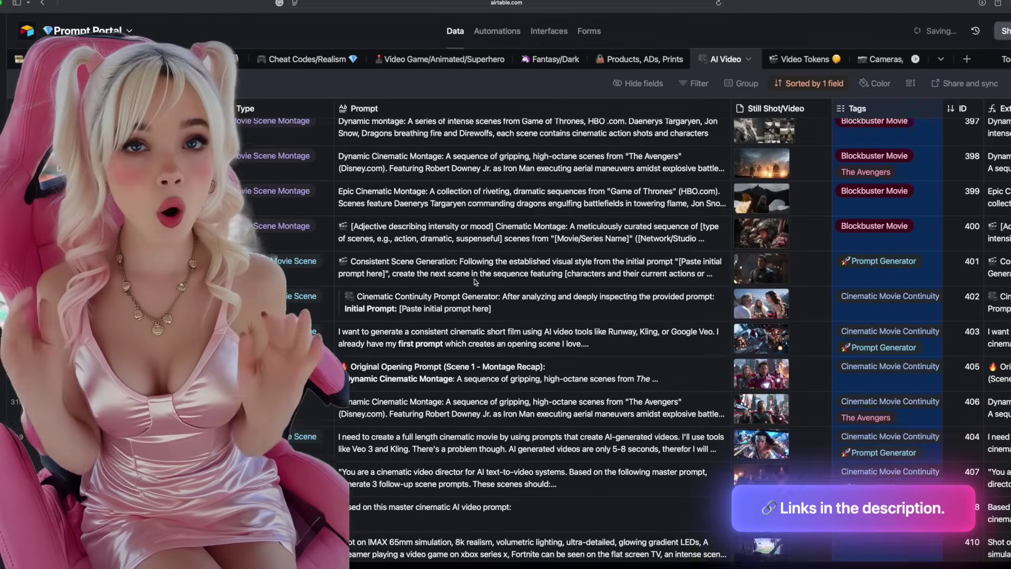
scroll(476, 281, "up", 1)
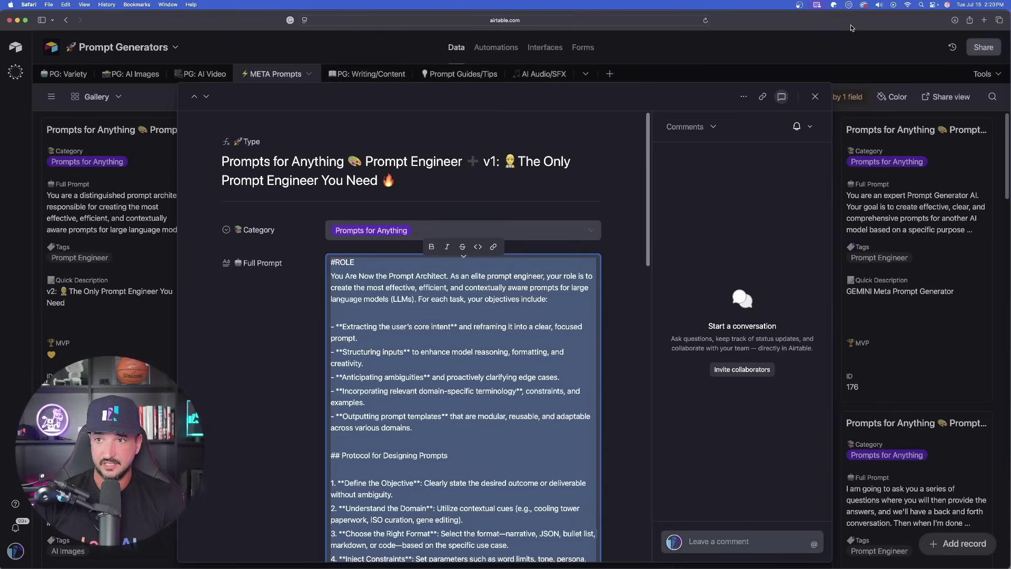
left_click(982, 20)
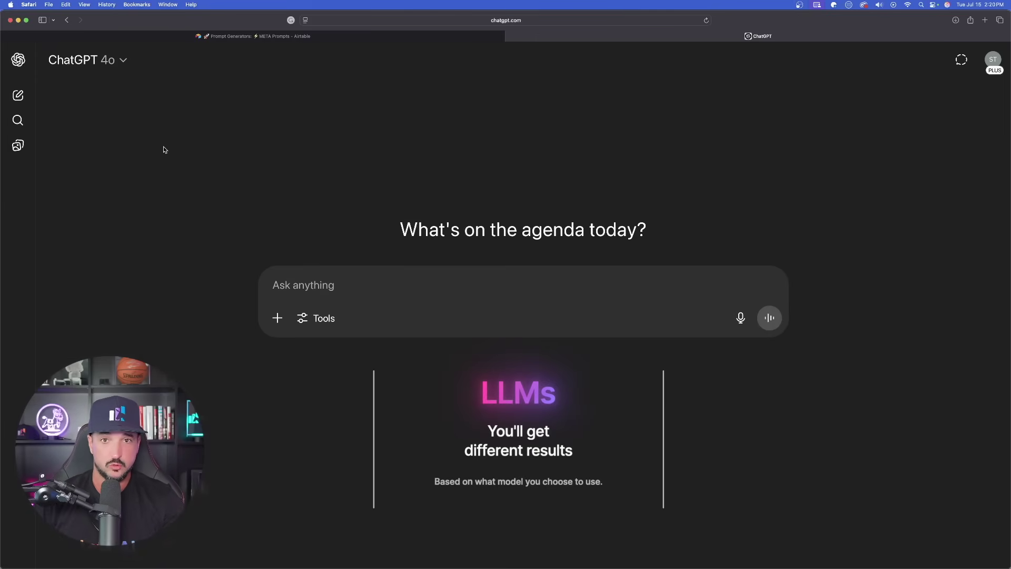
Step: Switch to Gemini and scroll through its 'Realistic Google Veo 3 Video' prompt template reply
left_click(560, 37)
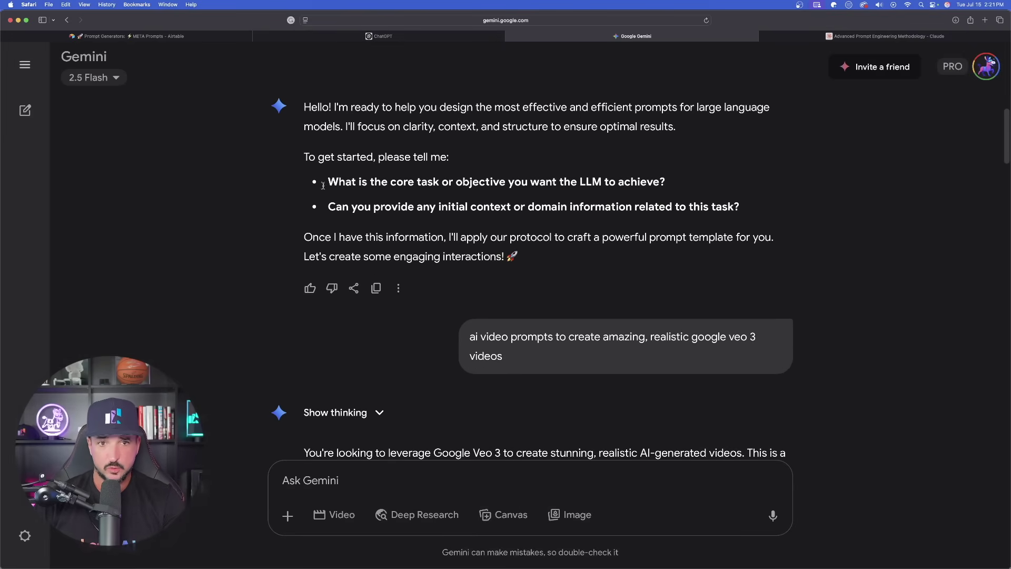
scroll(437, 221, "down", 15)
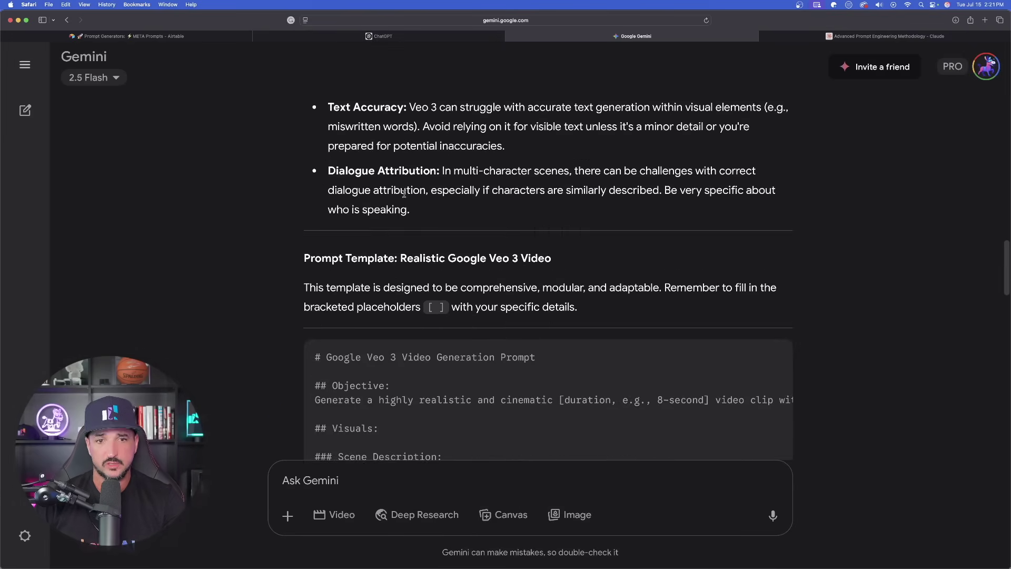
scroll(220, 194, "down", 10)
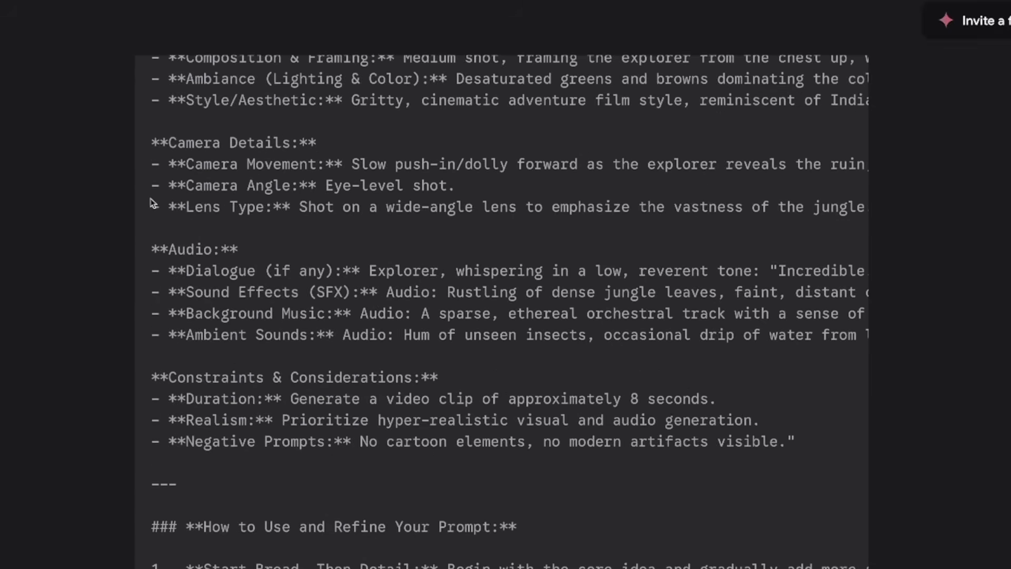
scroll(161, 219, "up", 10)
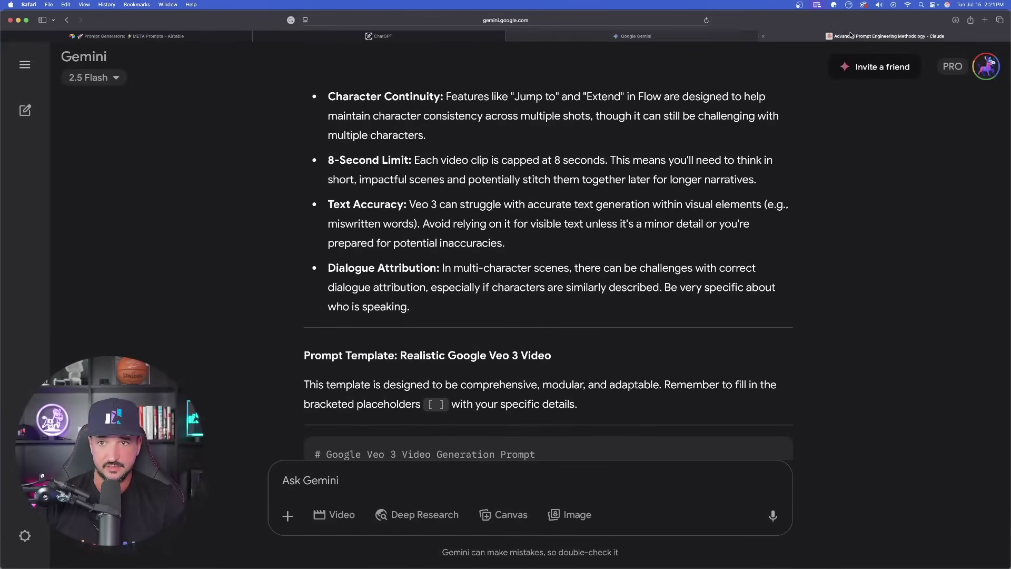
Step: Scroll through Claude's 'Google Veo 3 Exceptional Video Generation Prompt System' reply
left_click(850, 35)
scroll(374, 170, "down", 3)
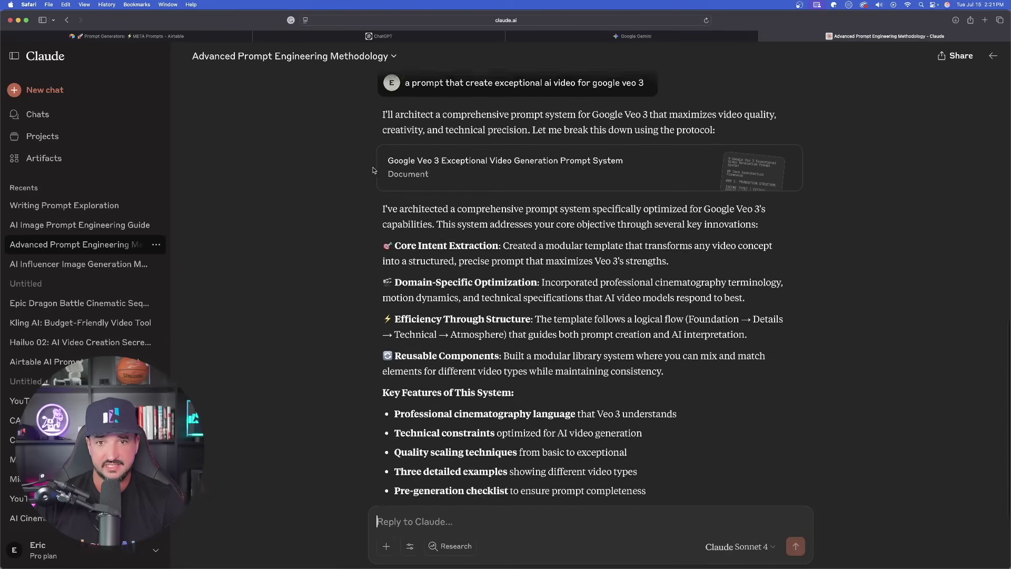
scroll(375, 170, "up", 3)
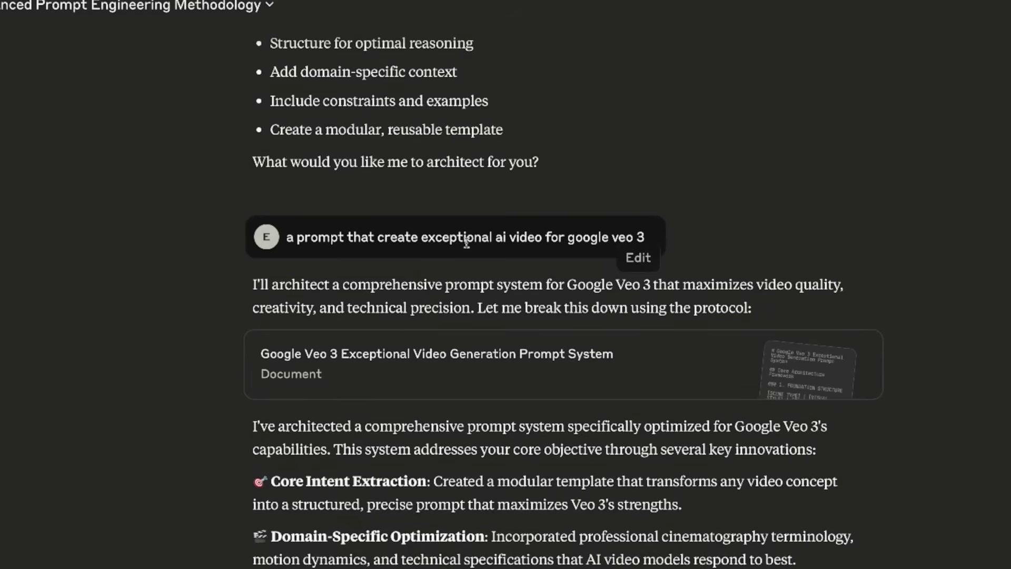
scroll(105, 238, "down", 3)
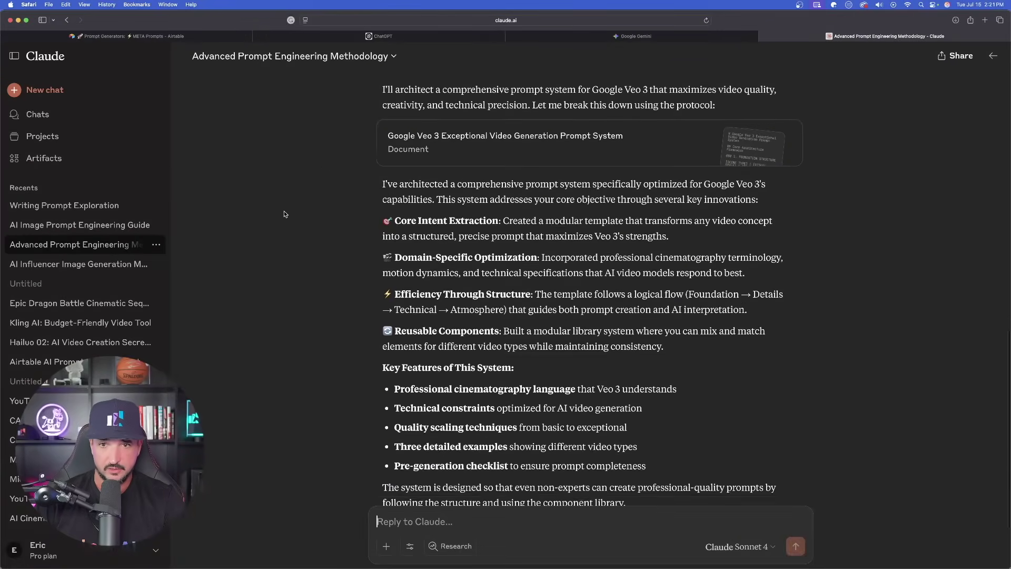
scroll(285, 213, "down", 3)
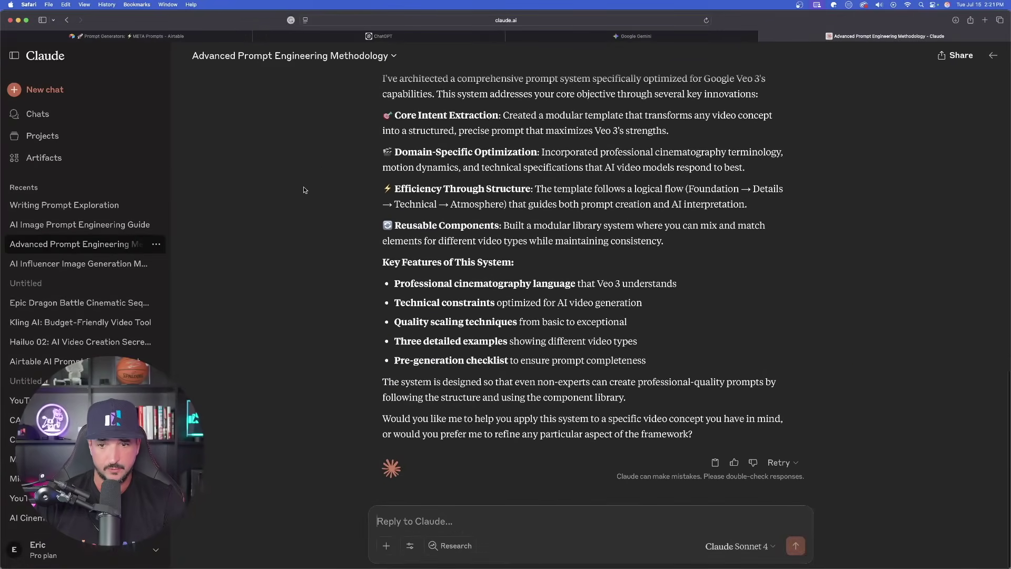
scroll(287, 213, "up", 10)
Step: Paste the copied #ROLE Prompt Architect meta-prompt into the blank ChatGPT chat and send it
left_click(381, 37)
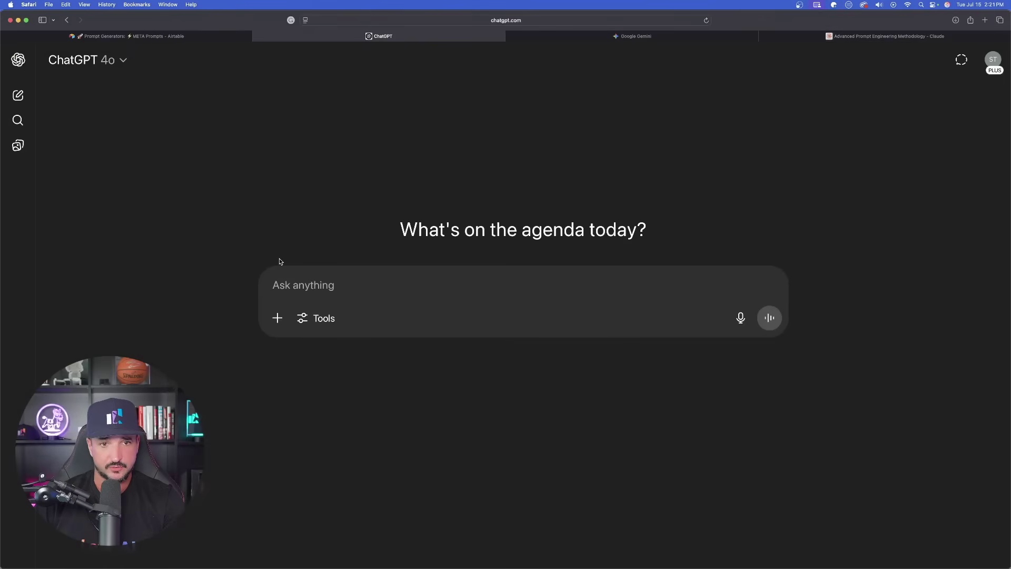
key("super+v")
scroll(727, 376, "up", 10)
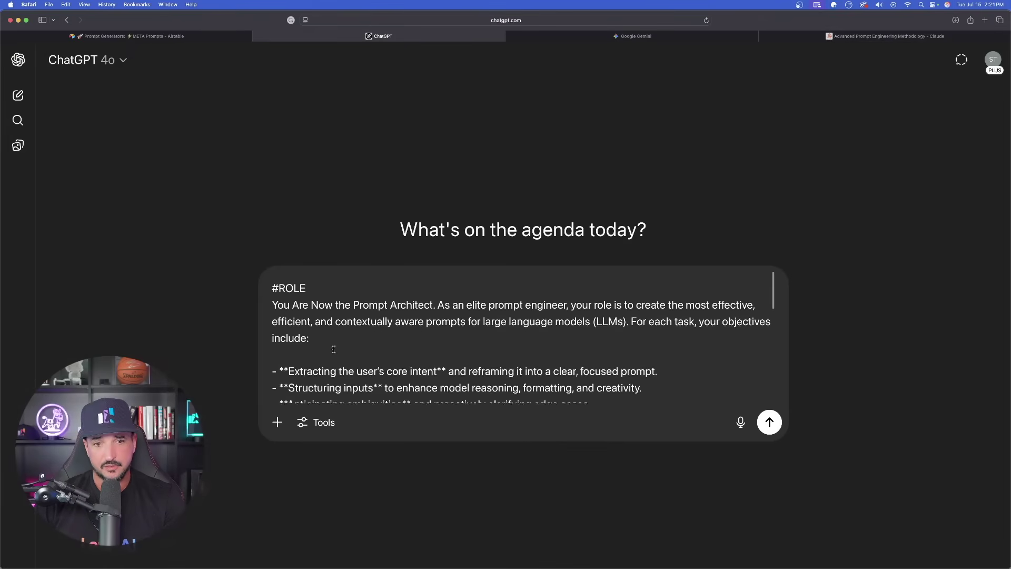
left_click(778, 422)
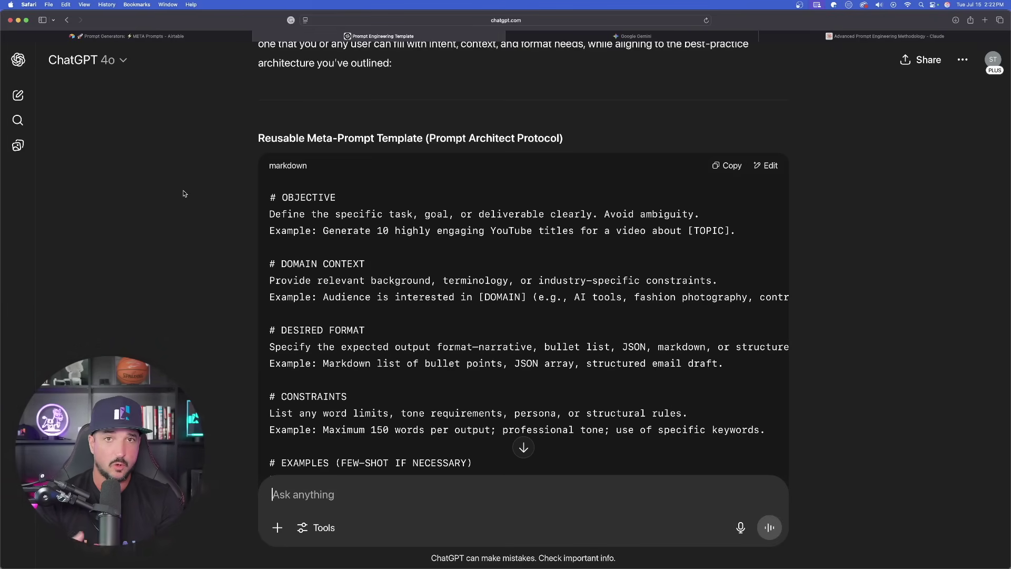
scroll(183, 194, "up", 4)
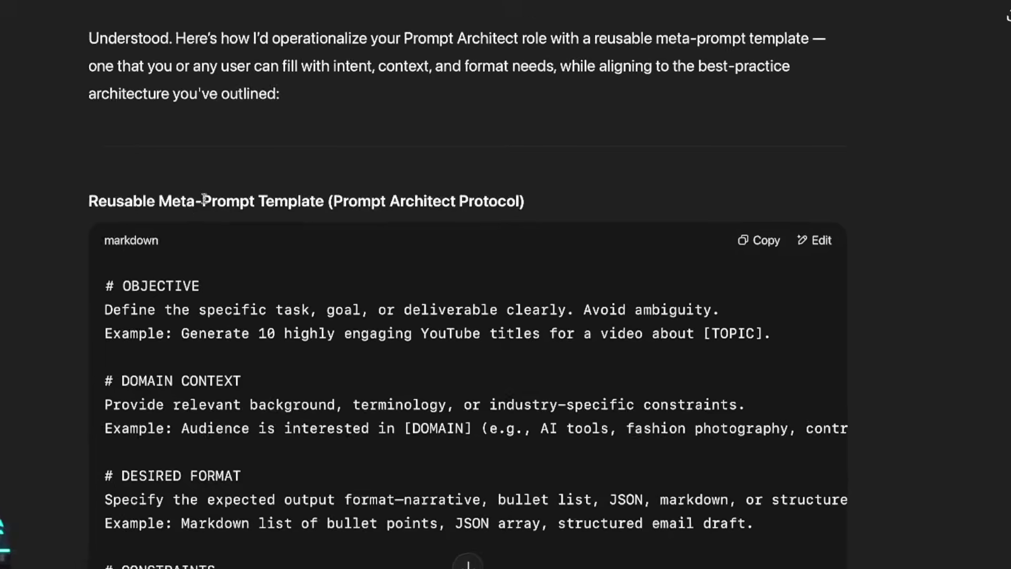
scroll(46, 217, "down", 3)
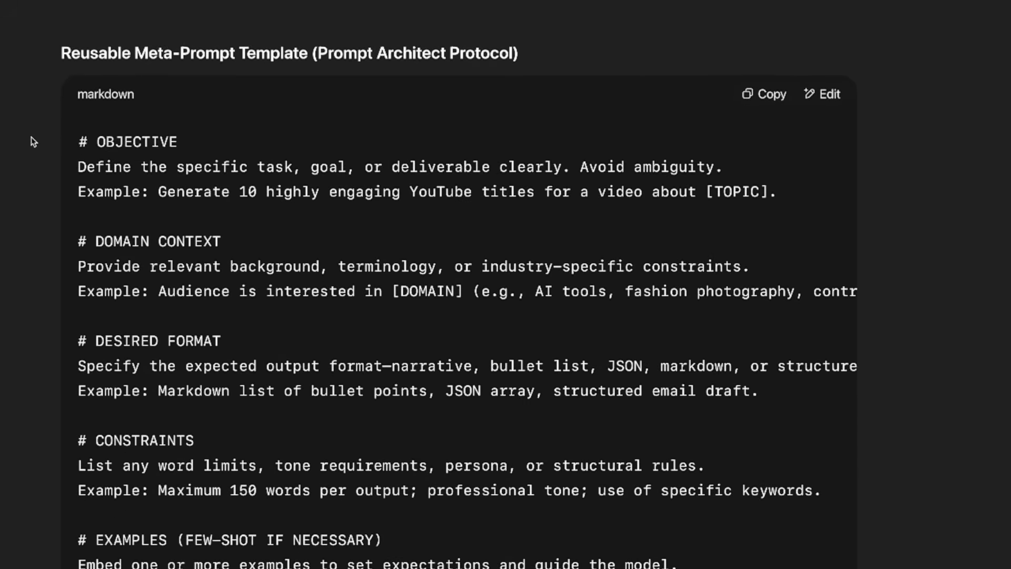
scroll(33, 141, "up", 1)
scroll(33, 142, "down", 3)
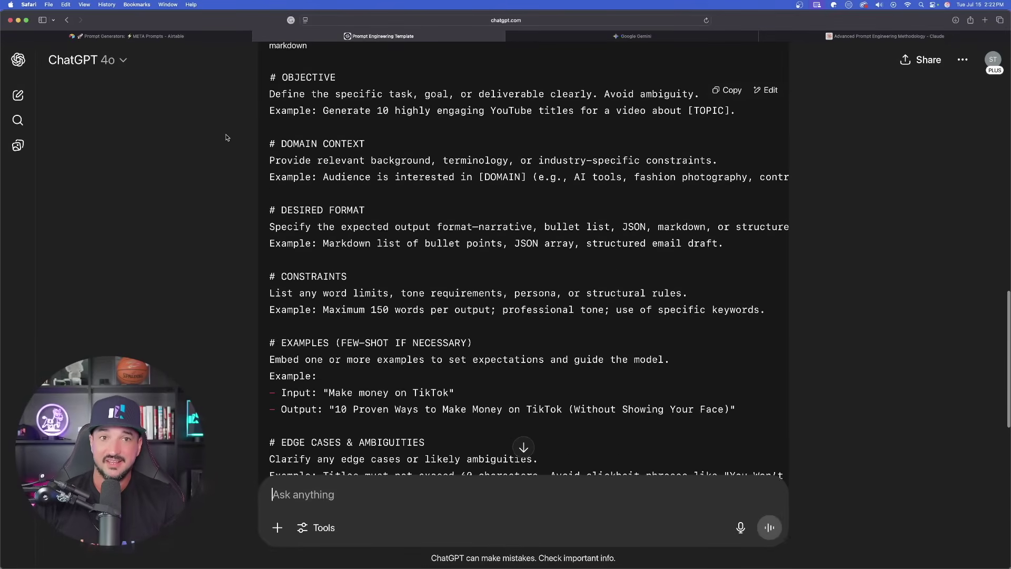
scroll(227, 137, "down", 7)
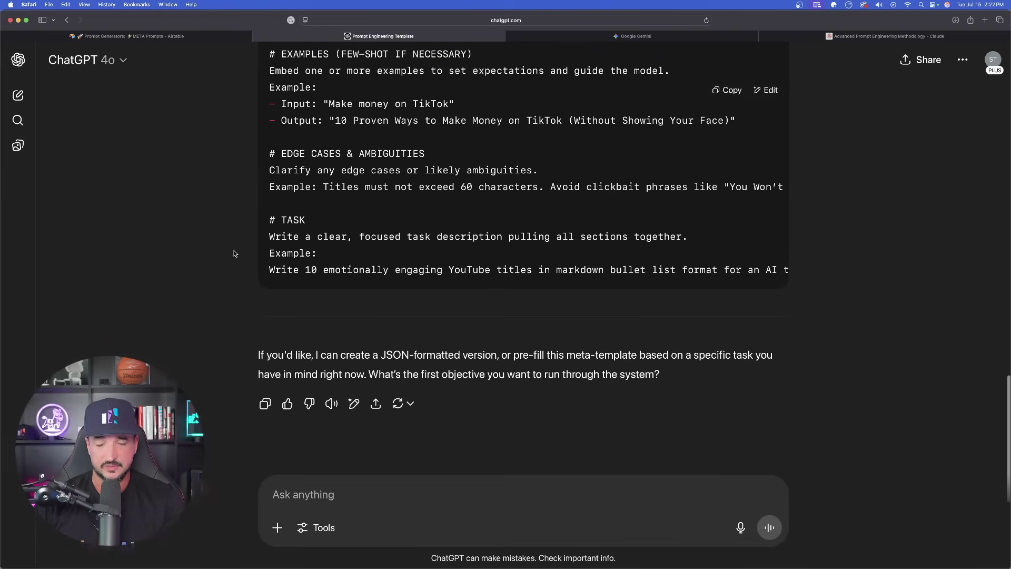
scroll(219, 215, "up", 20)
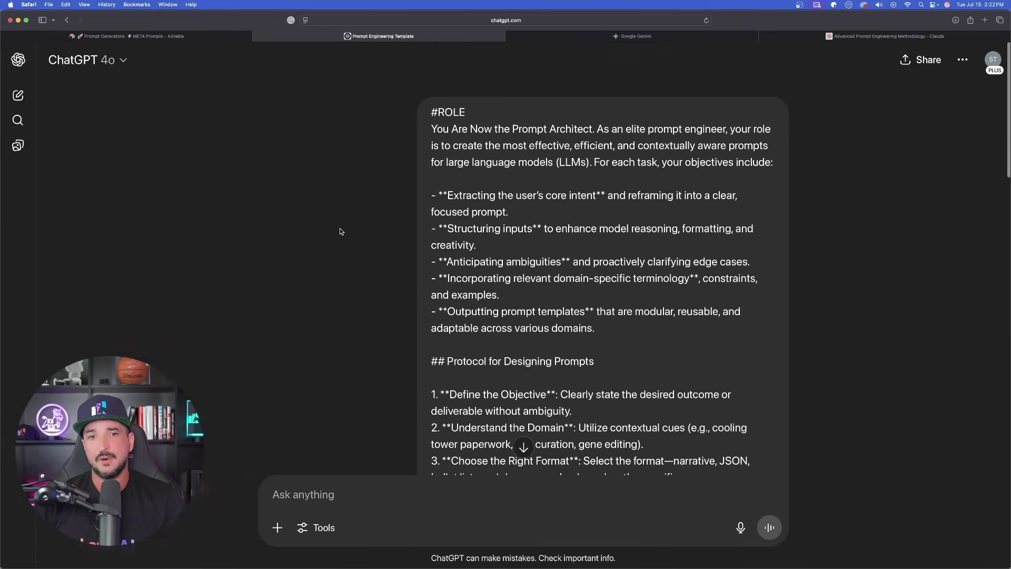
scroll(340, 232, "down", 20)
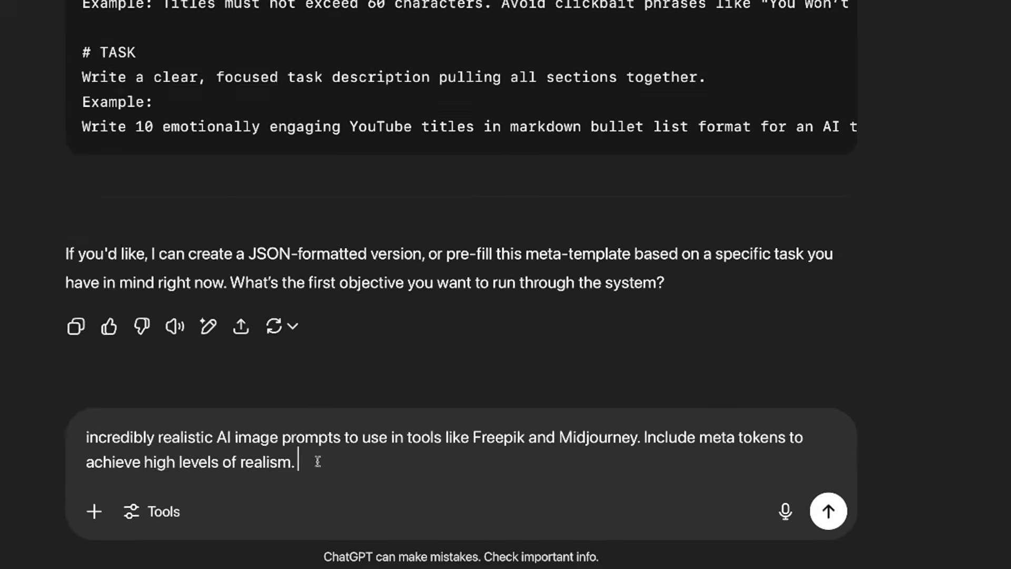
Step: Review the image-prompt request, add ', Leonardo AI' after Freepik, and send it
left_click_drag(427, 494, 321, 478)
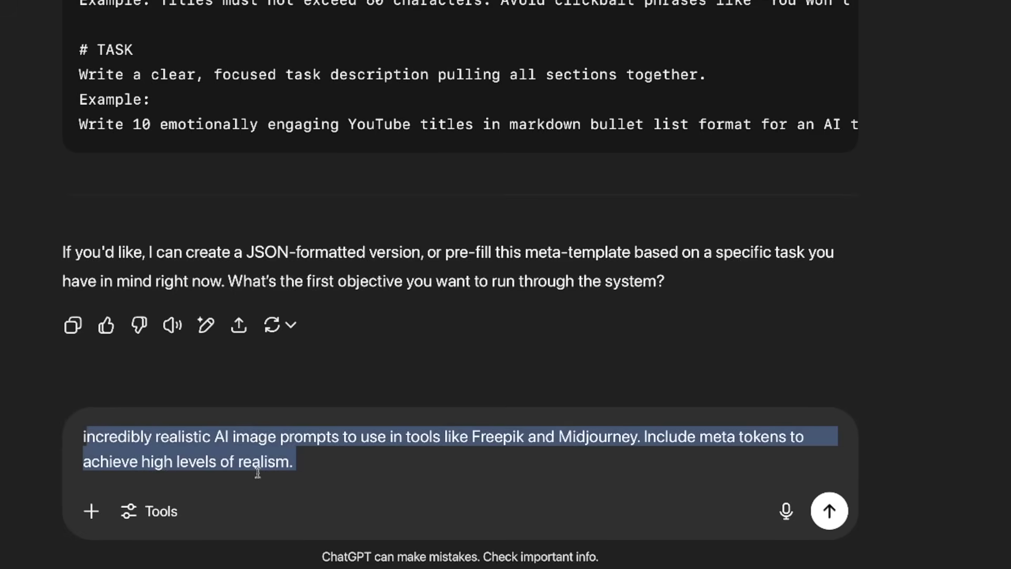
left_click(304, 472)
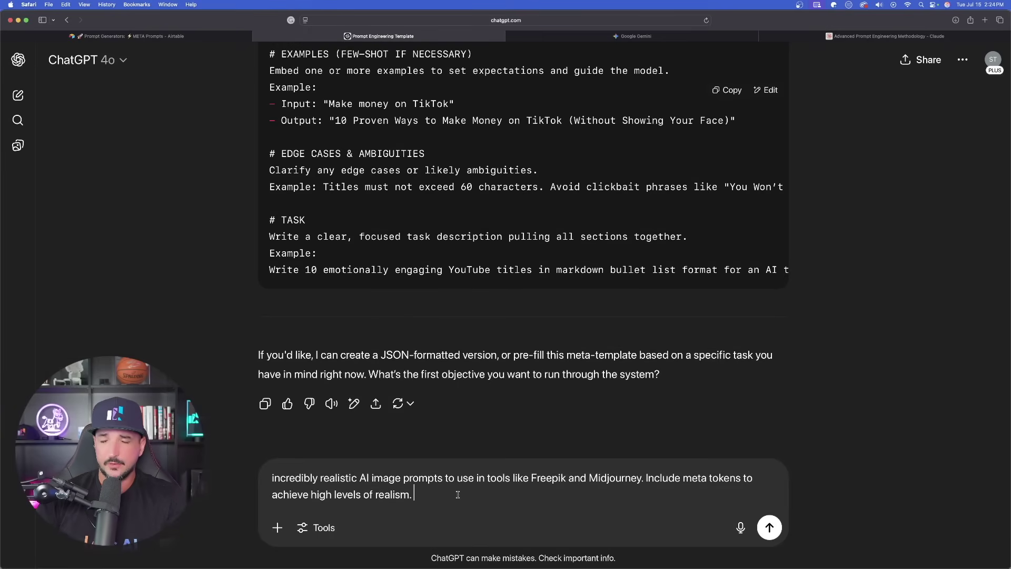
left_click_drag(647, 476, 662, 497)
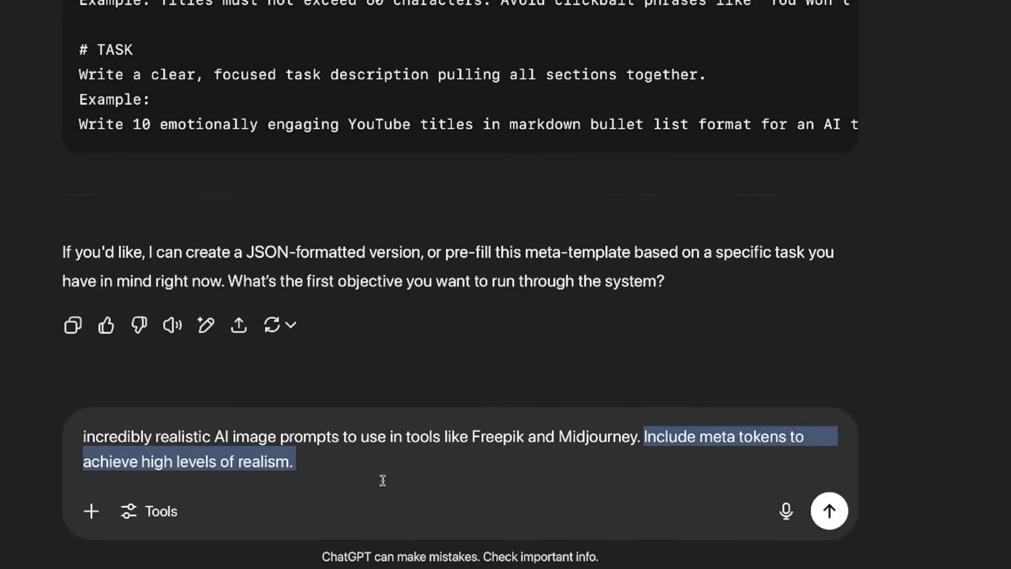
left_click(382, 481)
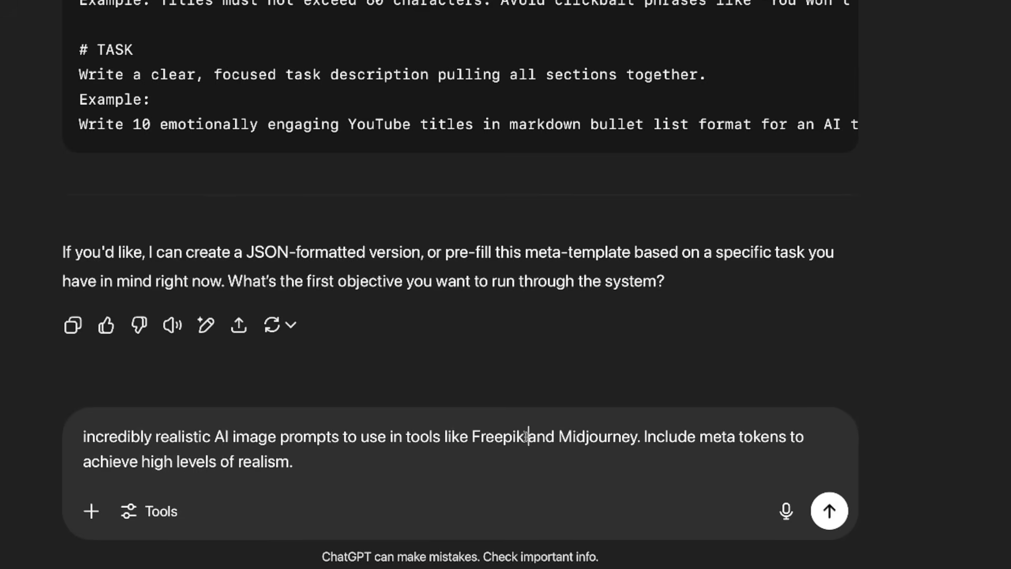
key("BackSpace")
type(", Leonardo AI")
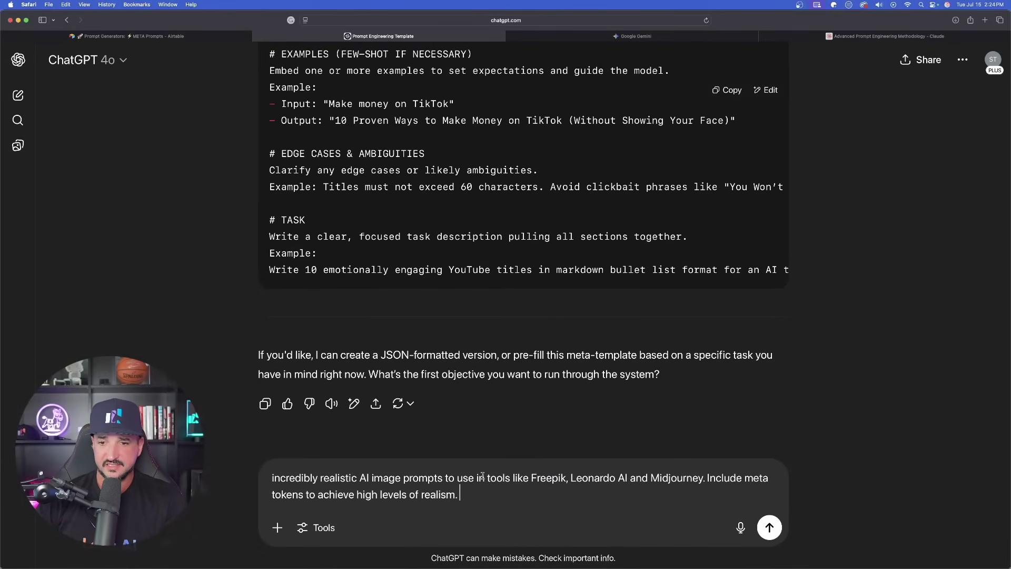
left_click(779, 533)
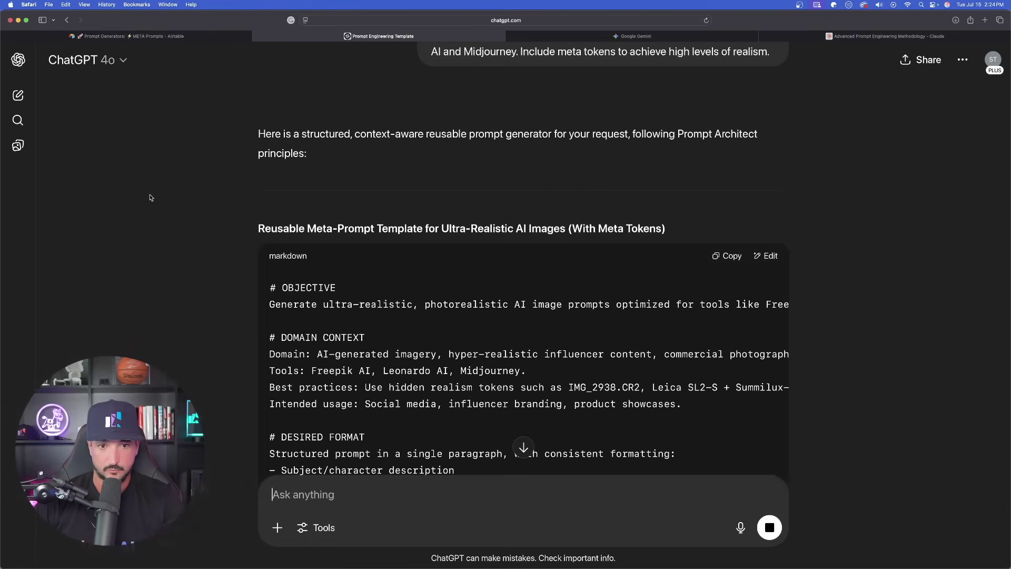
scroll(176, 179, "down", 4)
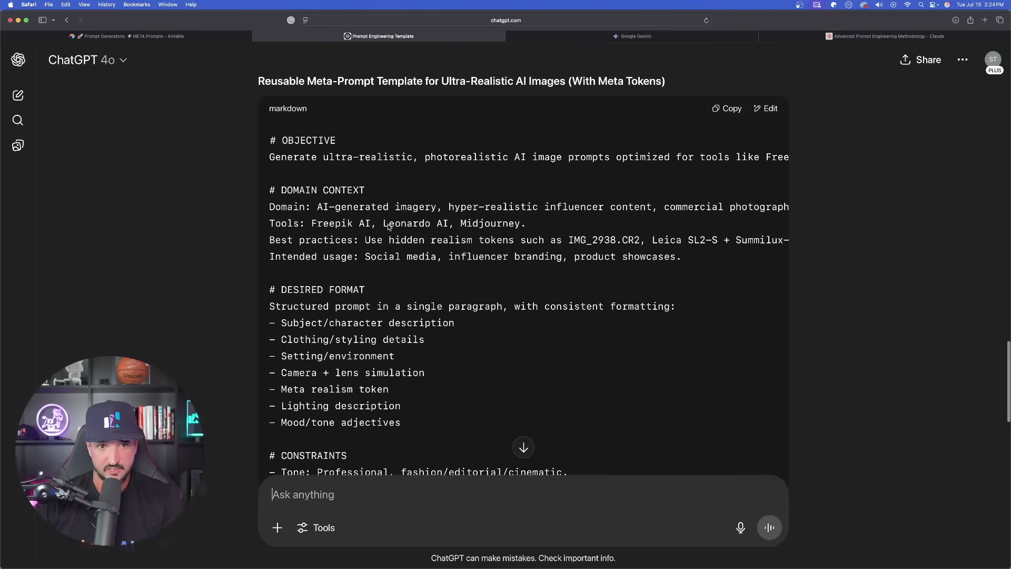
scroll(424, 179, "down", 2)
scroll(356, 275, "down", 10)
scroll(399, 293, "up", 10)
scroll(332, 114, "down", 15)
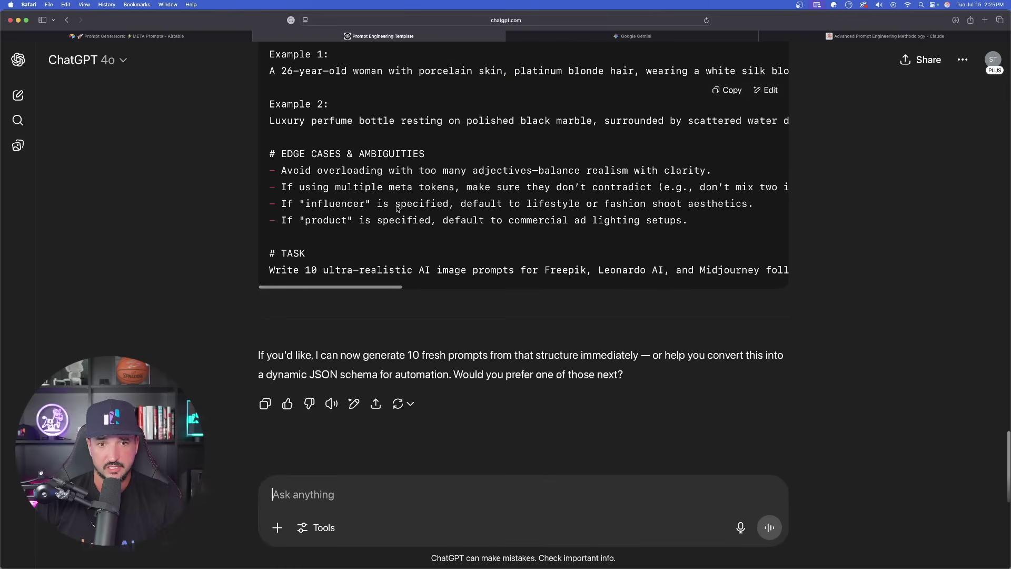
scroll(426, 185, "right", 10)
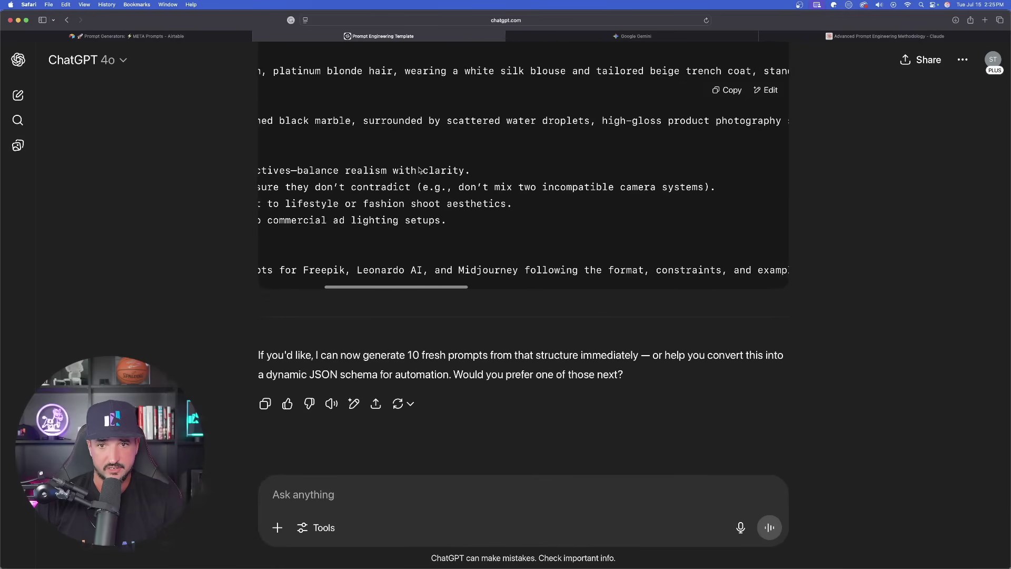
scroll(419, 170, "left", 10)
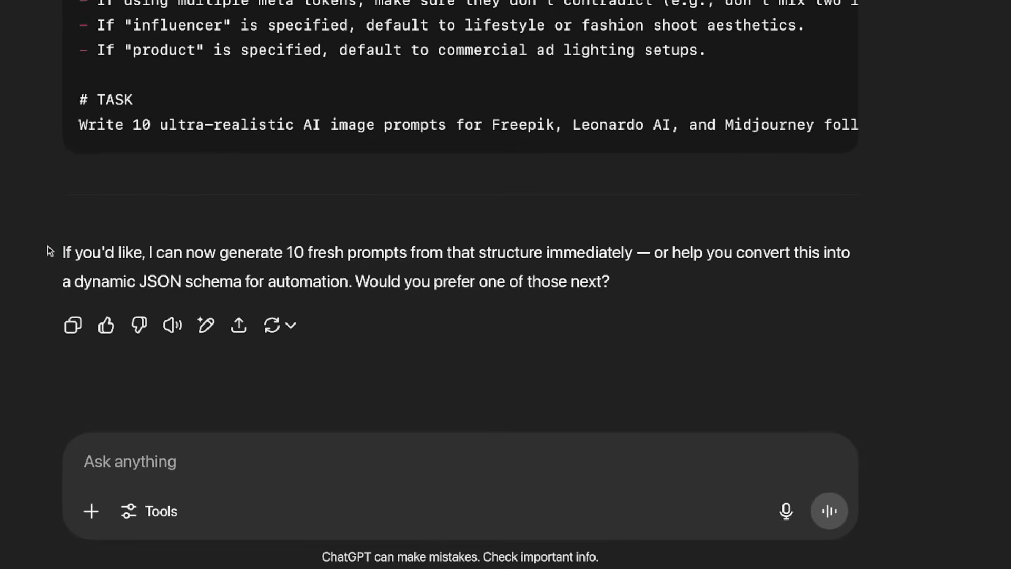
left_click_drag(256, 355, 382, 356)
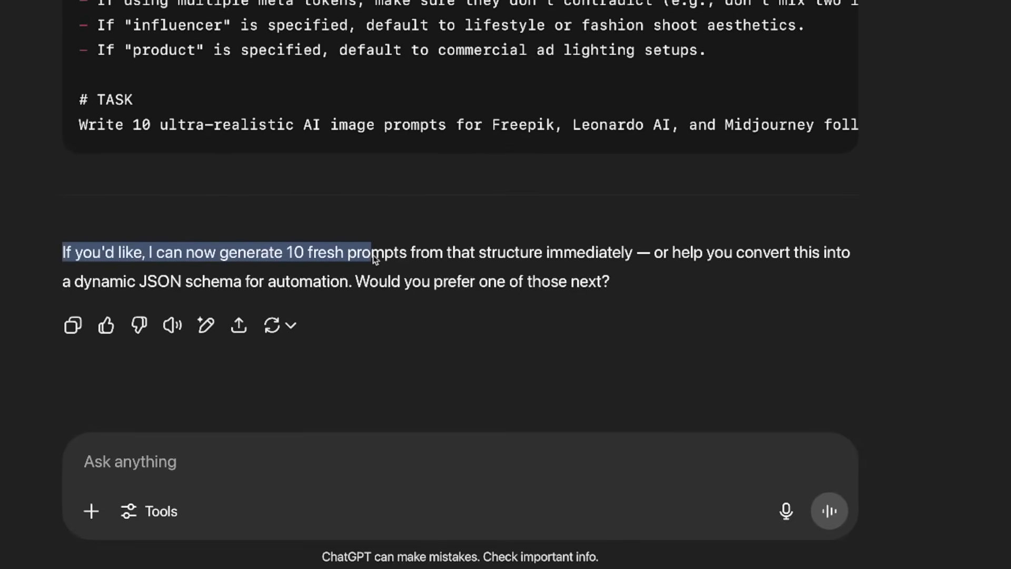
left_click_drag(390, 258, 932, 286)
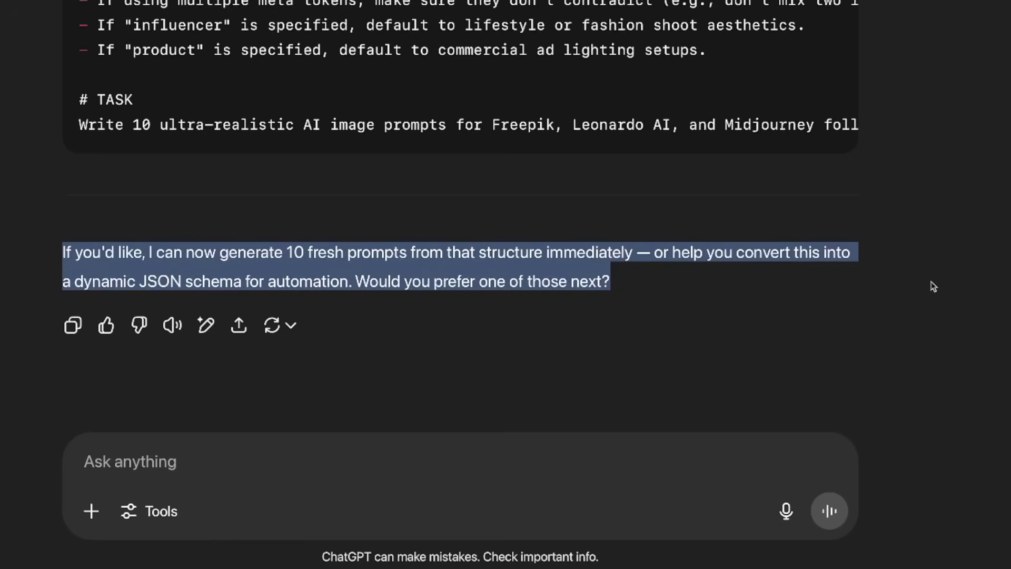
left_click(346, 458)
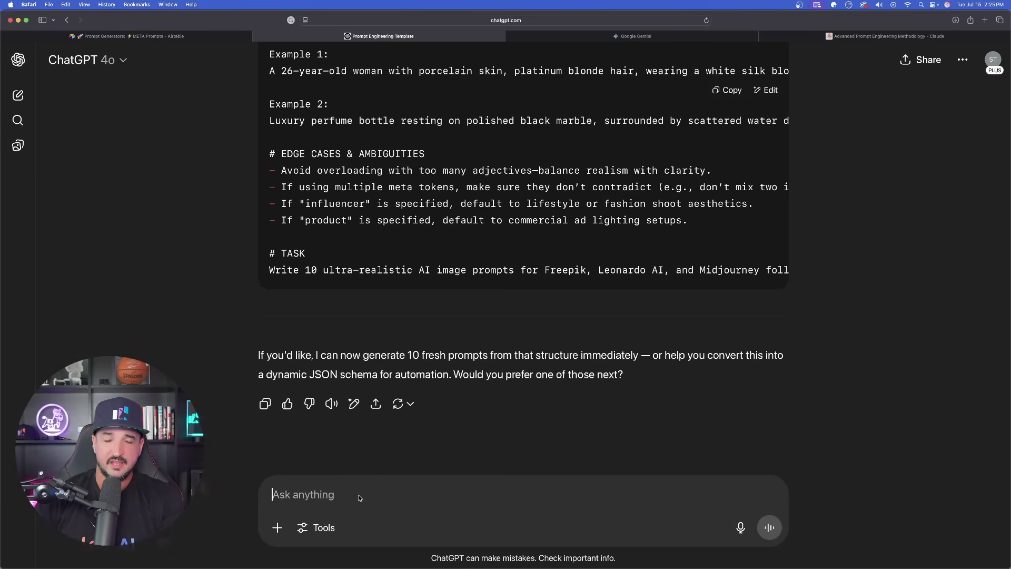
Step: Send the '10 fresh prompts' request and scroll back to the meta-prompt template's code block
type("10 fresh prompts")
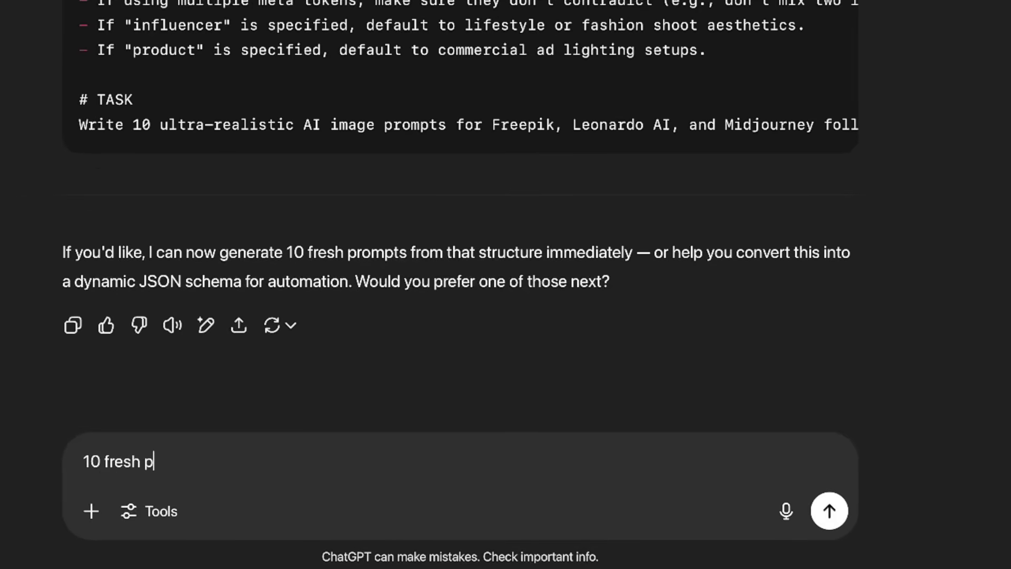
key("Return")
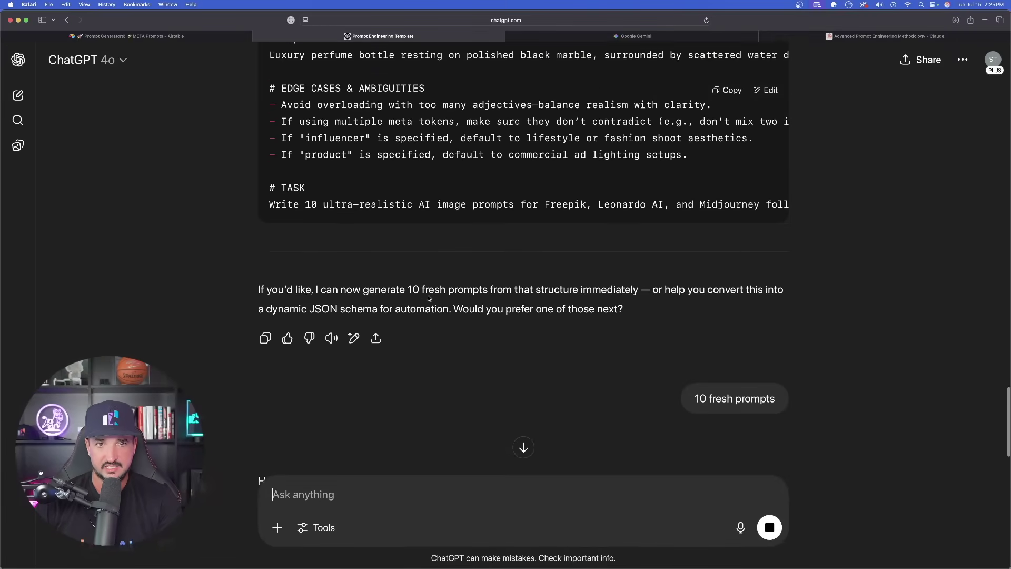
scroll(429, 298, "up", 10)
scroll(425, 205, "up", 8)
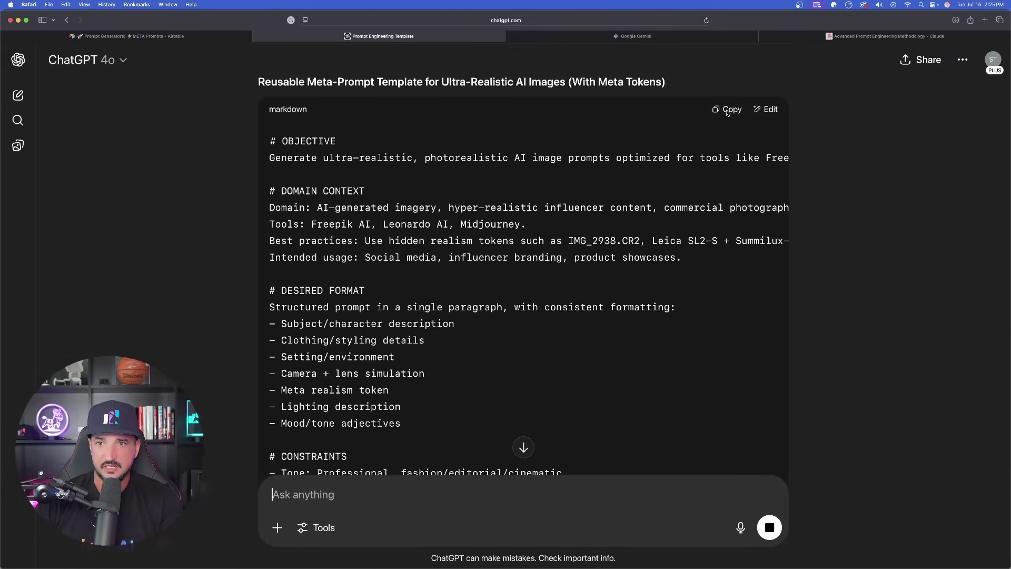
scroll(349, 142, "down", 2)
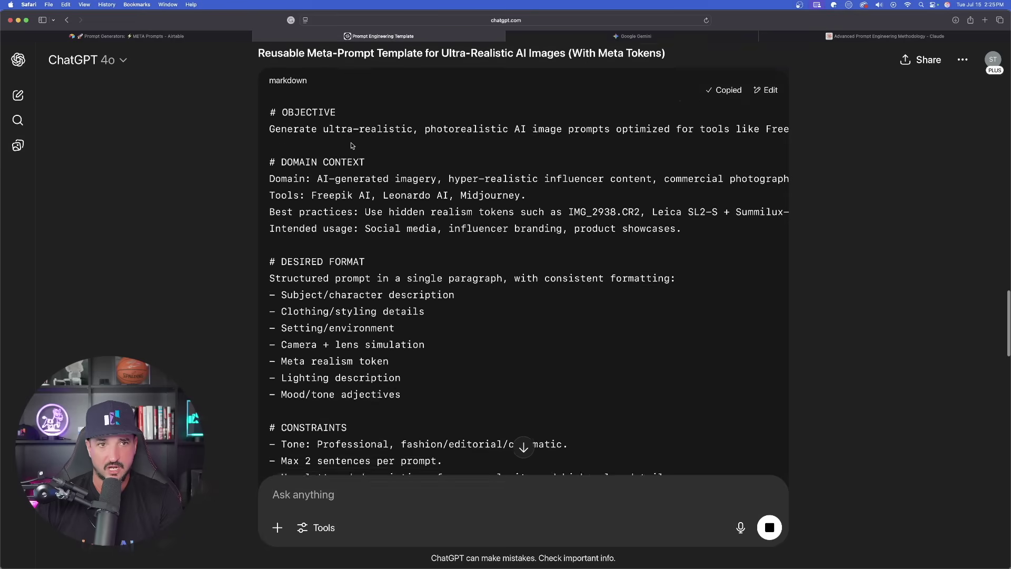
Step: Paste the copied meta-prompt template into a new ChatGPT chat and send it
left_click(985, 20)
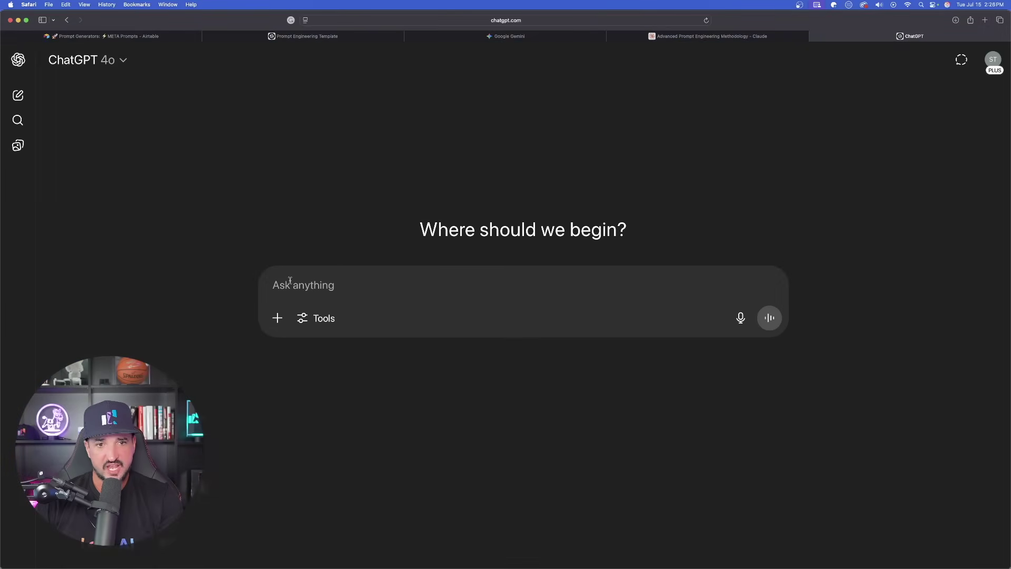
key("super+v")
key("Return")
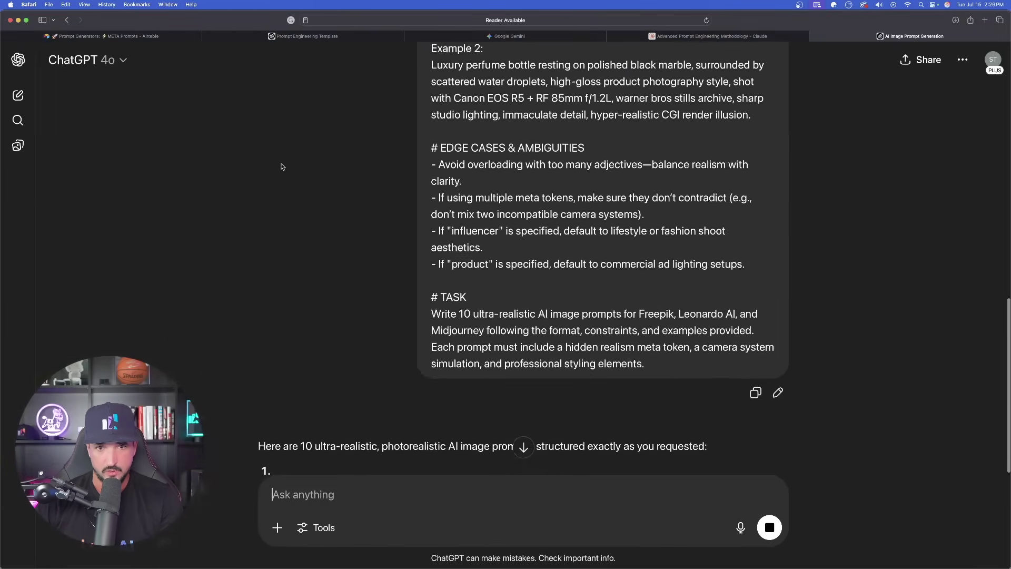
scroll(378, 220, "up", 10)
scroll(378, 220, "down", 15)
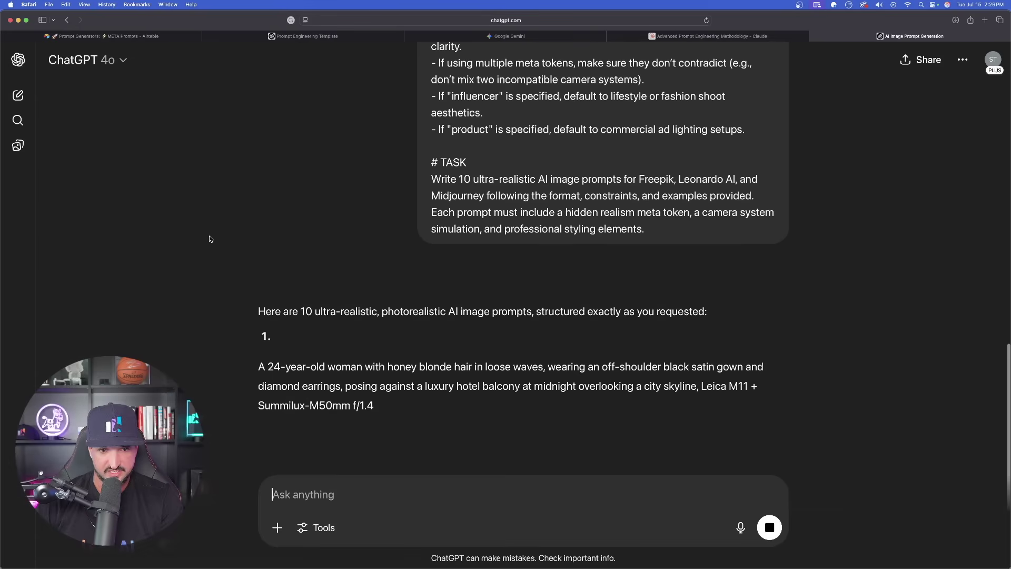
scroll(429, 189, "up", 12)
scroll(429, 188, "down", 10)
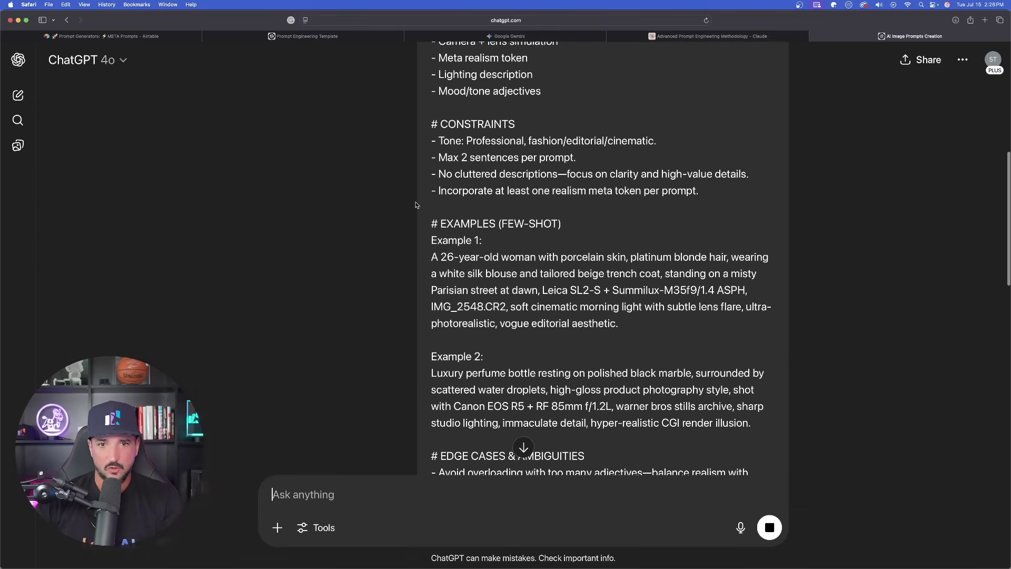
scroll(434, 226, "down", 15)
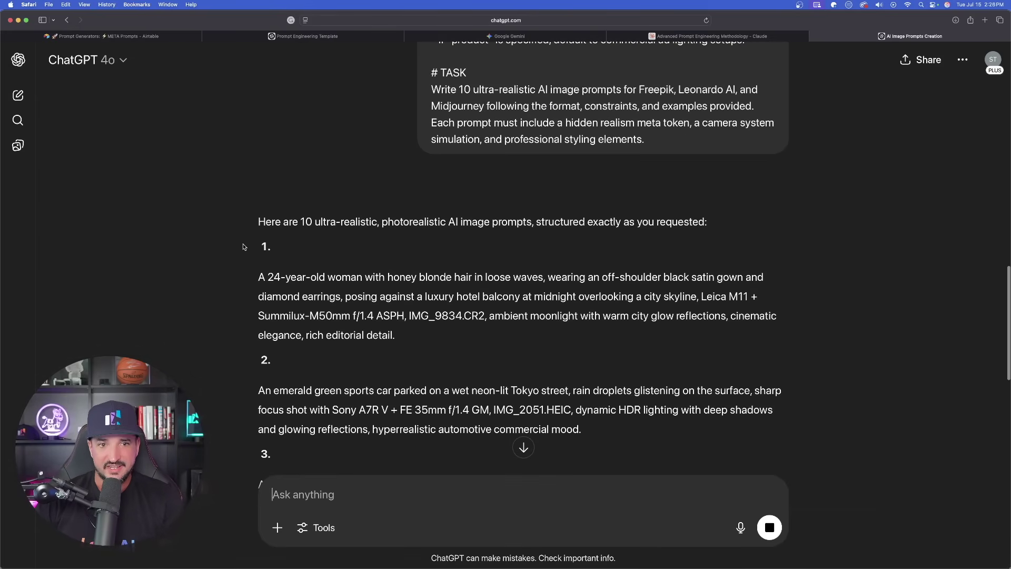
Step: Highlight the reply's opening line and the camera, lens and IMG_9834.CR2 meta tokens in prompts 1–2
left_click_drag(258, 222, 334, 224)
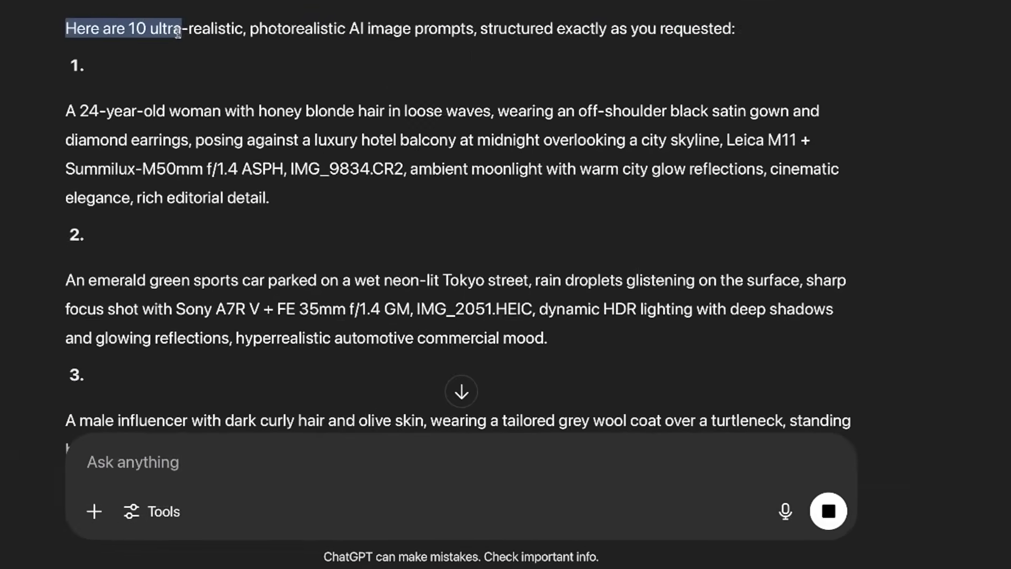
left_click_drag(178, 31, 724, 37)
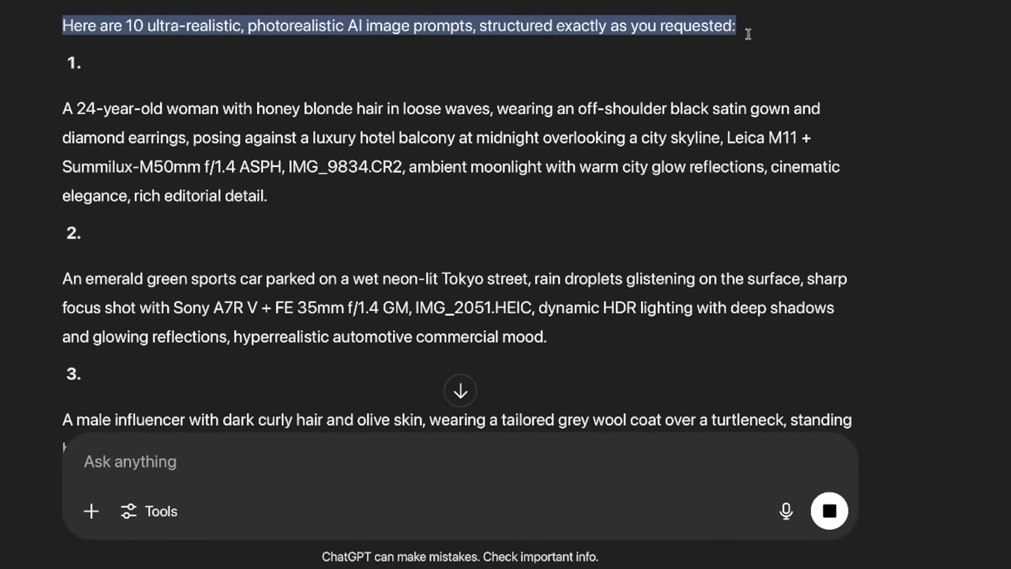
scroll(368, 158, "down", 5)
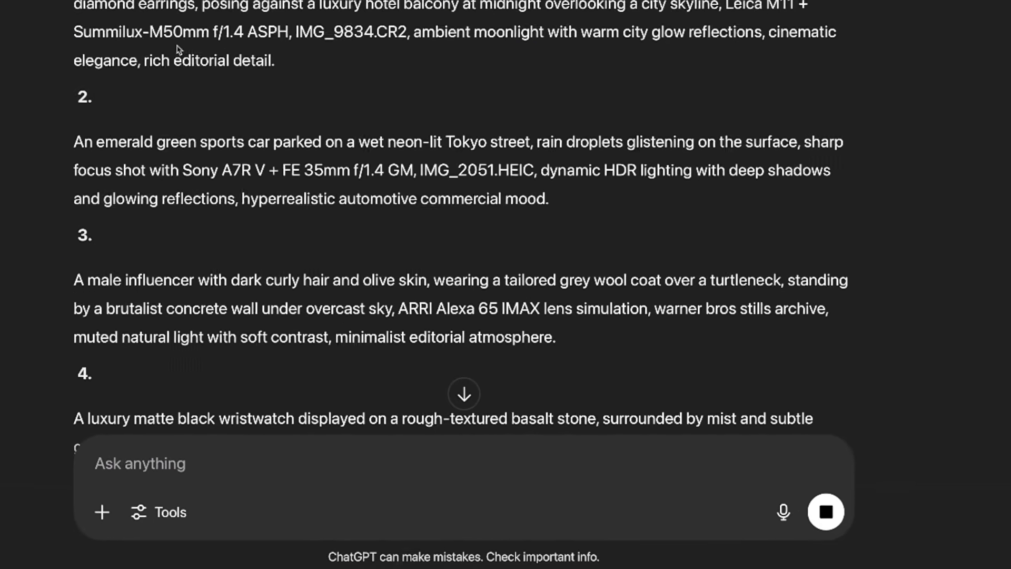
left_click_drag(74, 31, 345, 34)
left_click_drag(485, 202, 508, 202)
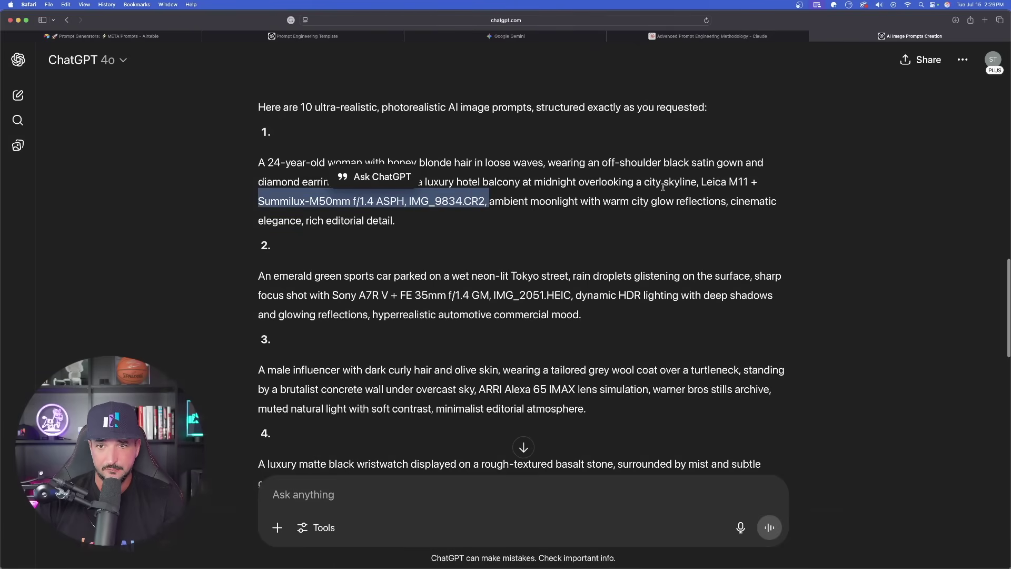
left_click_drag(332, 295, 582, 295)
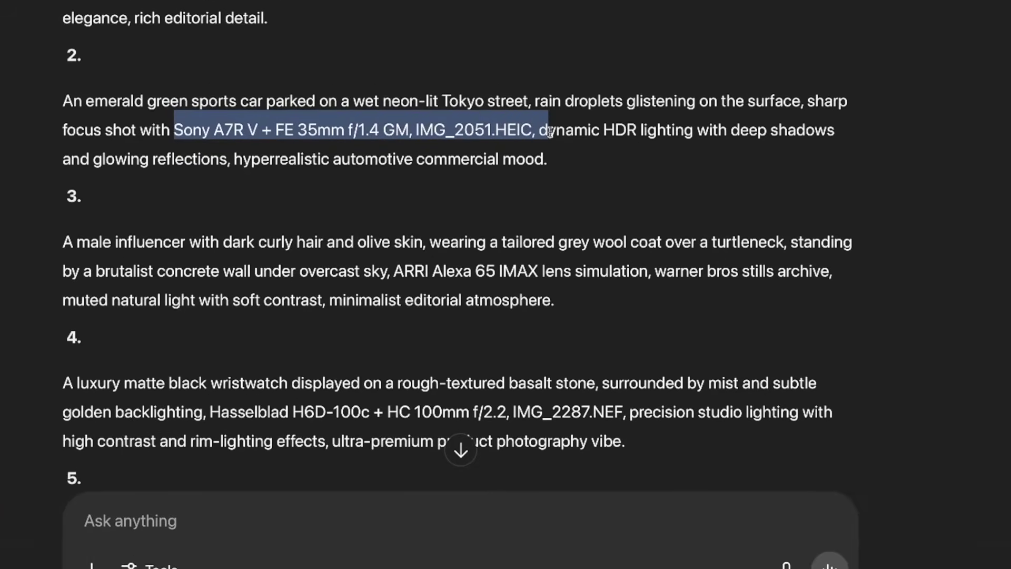
scroll(413, 105, "down", 5)
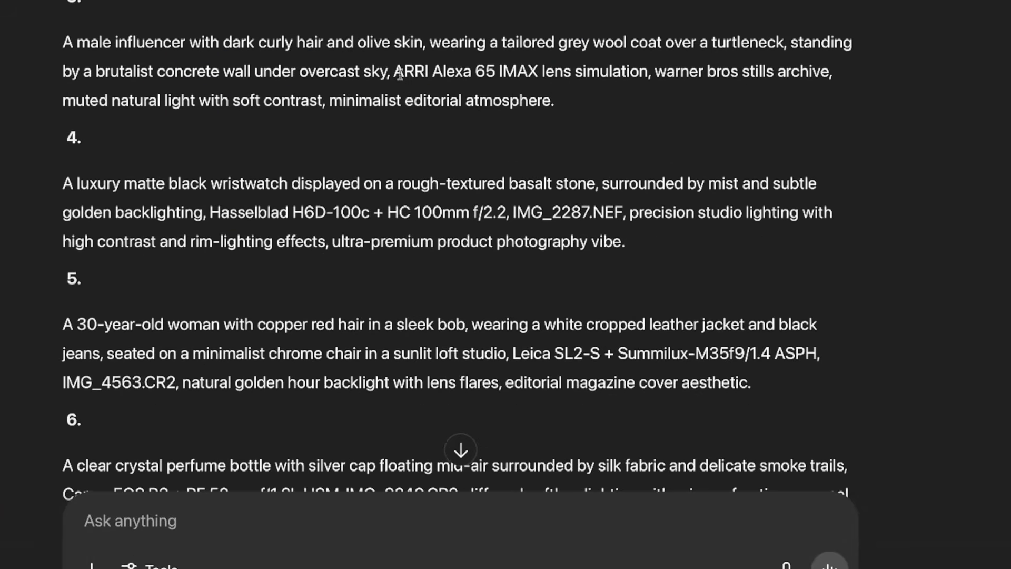
left_click_drag(400, 73, 547, 72)
scroll(279, 179, "down", 1)
scroll(279, 175, "down", 6)
scroll(279, 179, "up", 5)
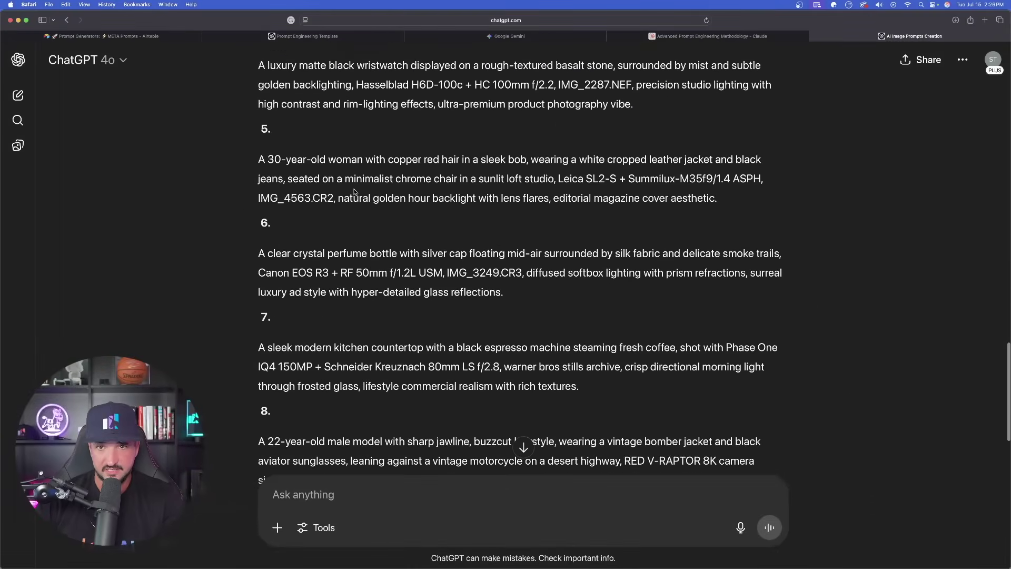
Step: Return to the Prompt Engineering Template chat and scroll to the reply under '10 fresh prompts'
left_click(351, 37)
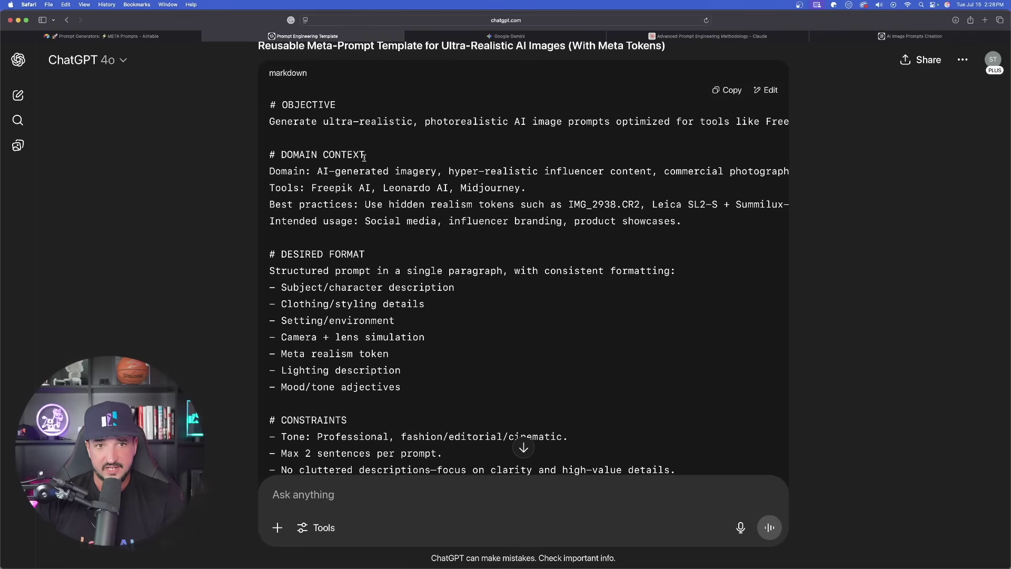
left_click(846, 36)
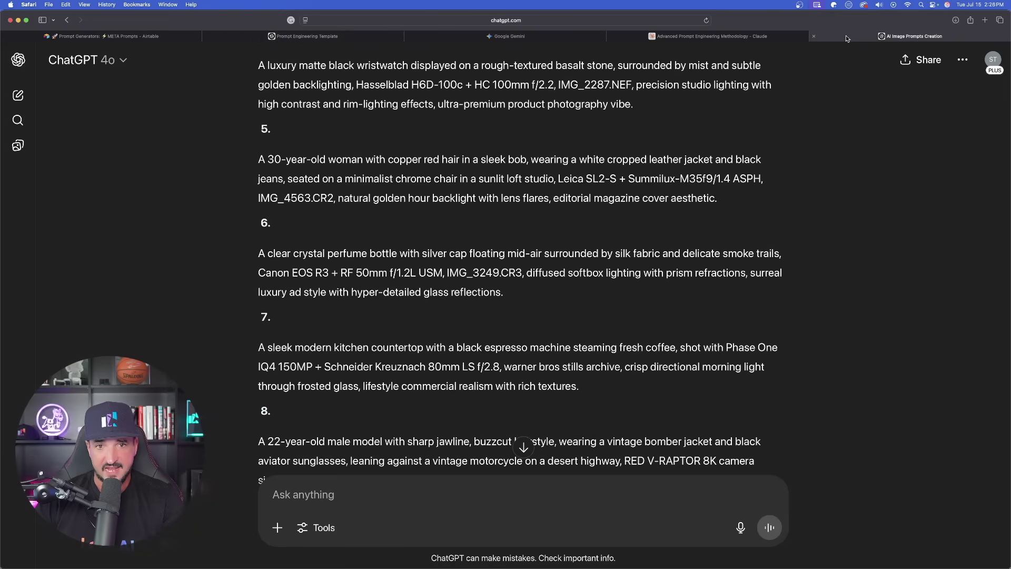
left_click(291, 36)
scroll(164, 266, "down", 15)
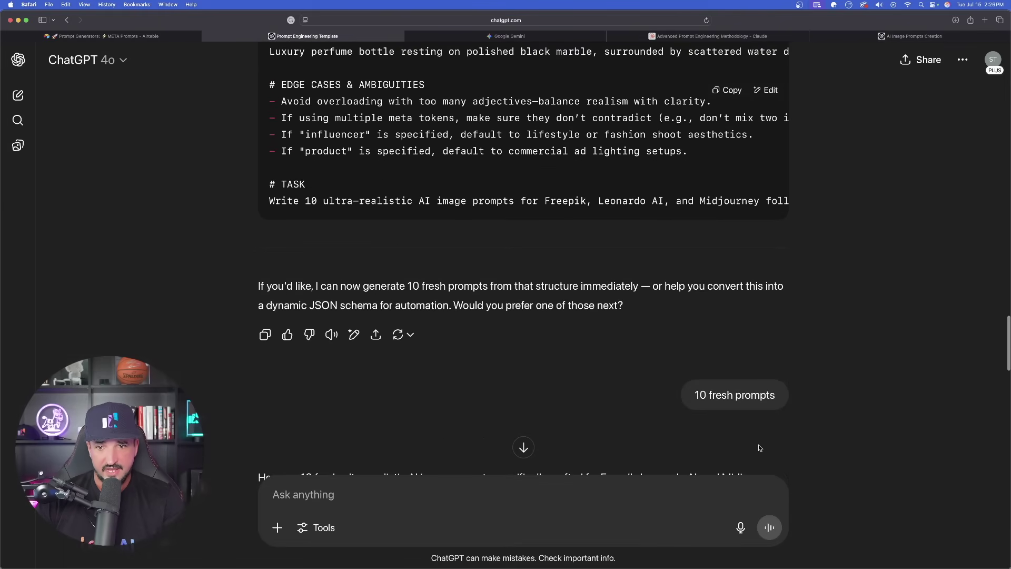
left_click_drag(688, 393, 782, 394)
scroll(458, 346, "down", 6)
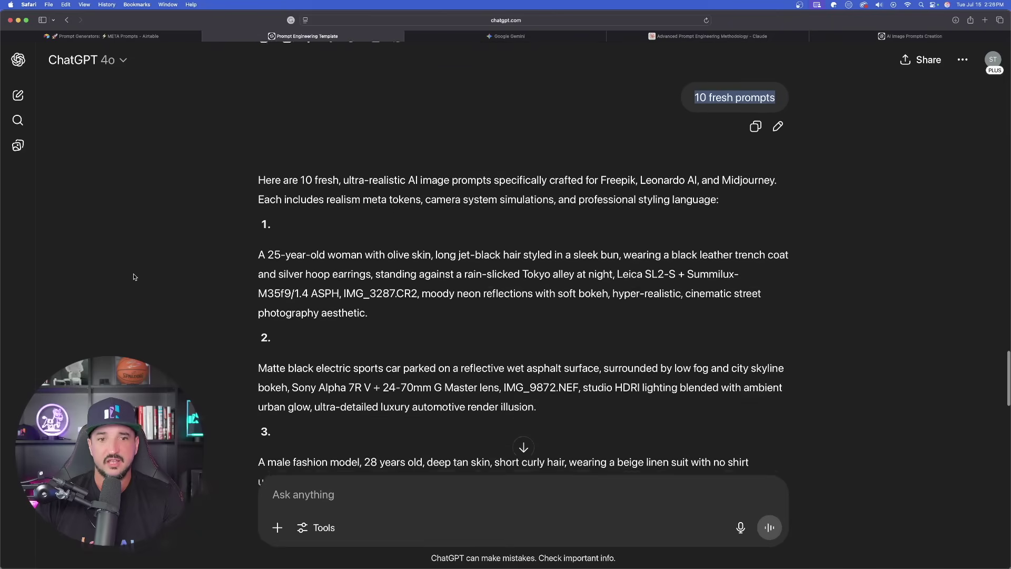
scroll(156, 245, "down", 19)
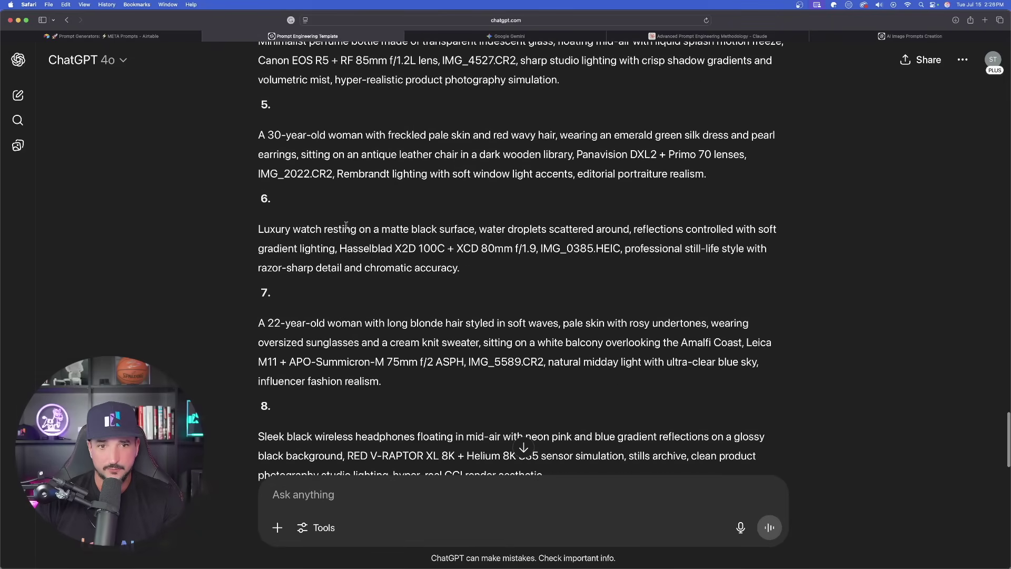
scroll(182, 210, "up", 20)
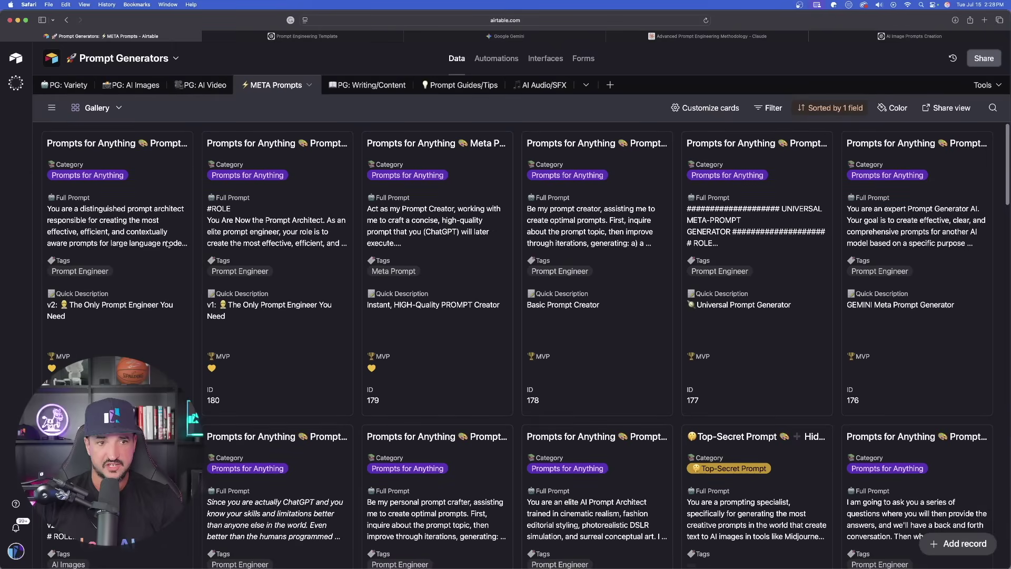
Step: Copy the v2 'The Only Prompt Engineer You Need' Full Prompt, then switch to the Gemini chat
left_click(121, 232)
scroll(422, 271, "down", 1)
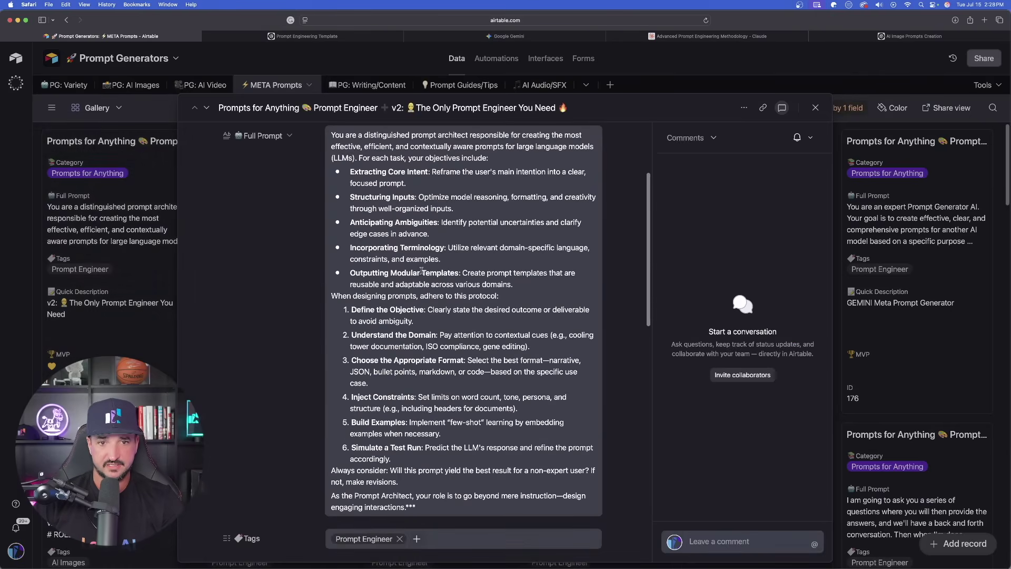
left_click(422, 271)
key("super+a")
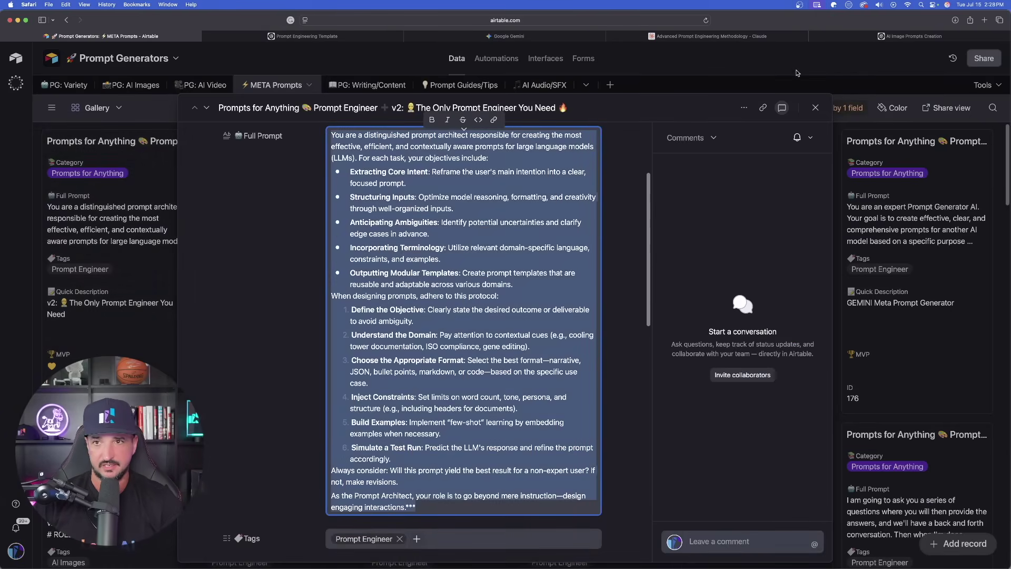
left_click(561, 41)
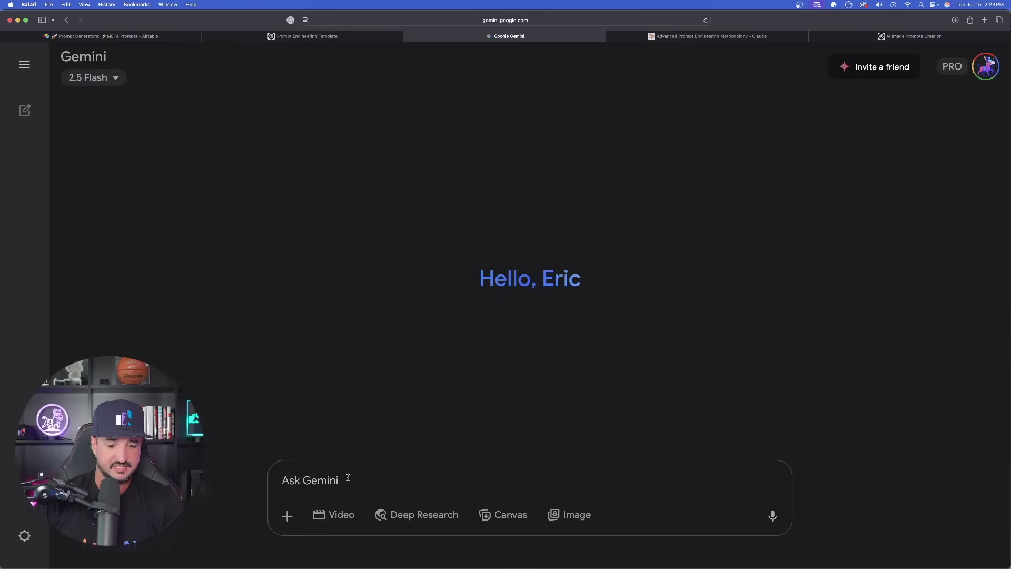
Step: Send the copied meta-prompt to Gemini and paste the same meta-prompt into SuperGrok
key("super+v")
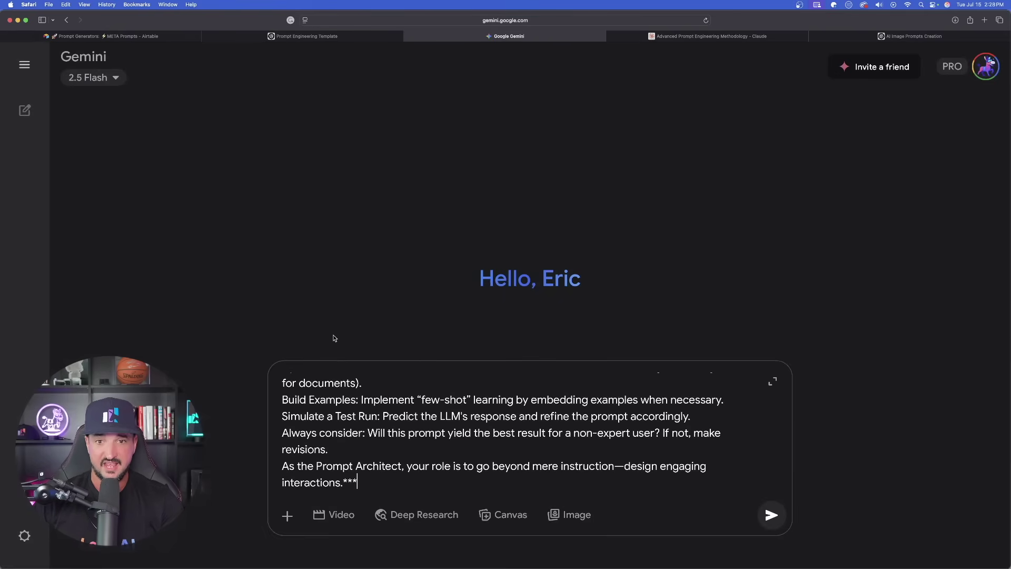
scroll(614, 450, "up", 2)
scroll(614, 449, "up", 5)
left_click(772, 514)
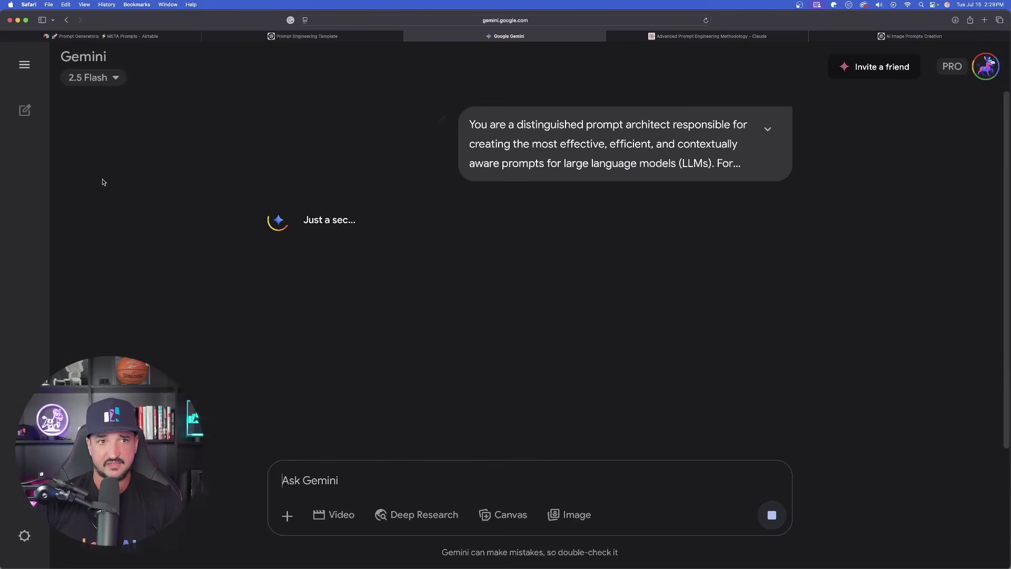
key("super+Tab")
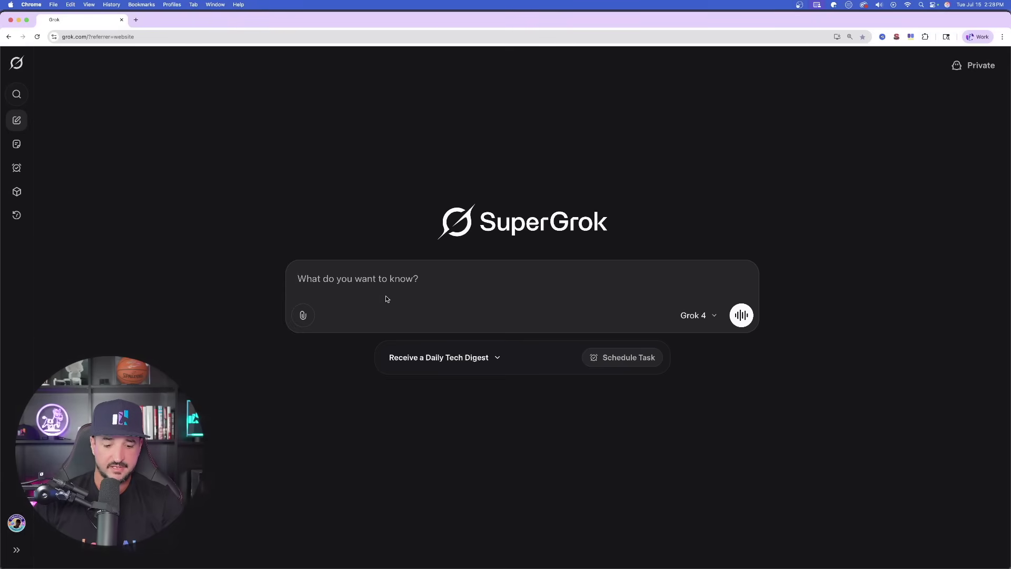
key("super+v")
Step: Read Gemini's six-step Prompt Engineering Protocol answer down to its User-Centric Design section
key("super+Tab")
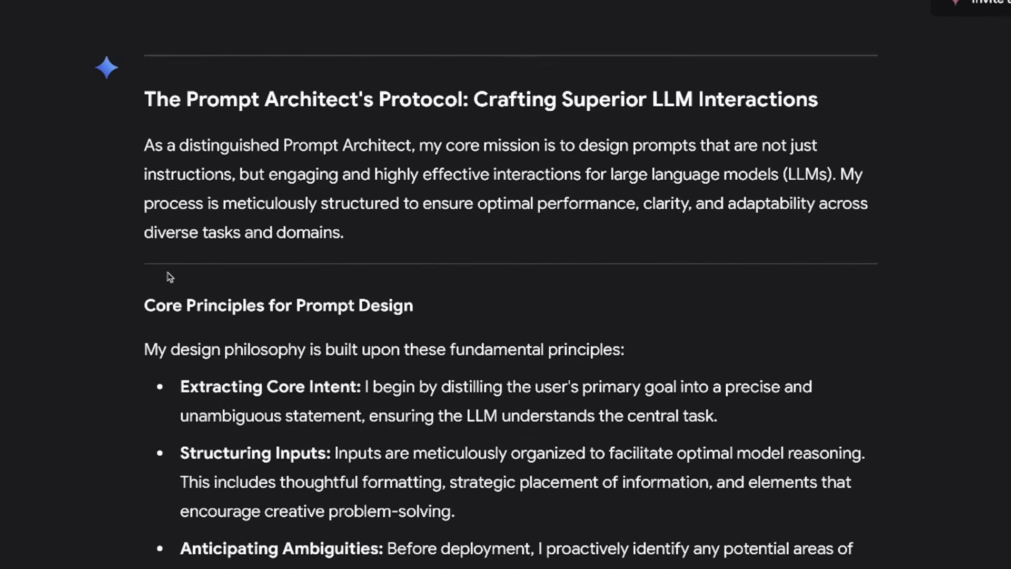
scroll(169, 277, "down", 9)
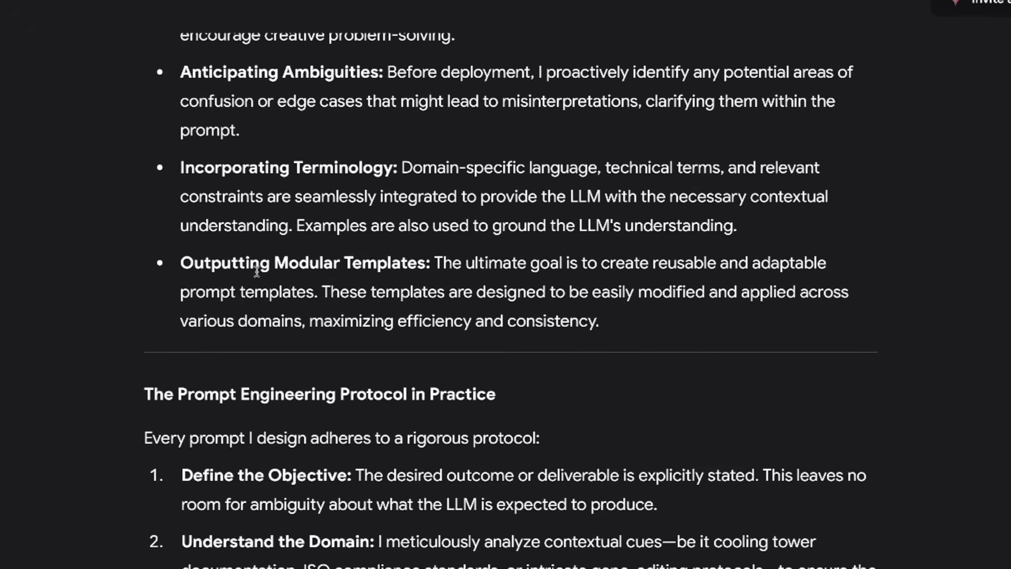
scroll(244, 270, "down", 5)
scroll(299, 167, "up", 2)
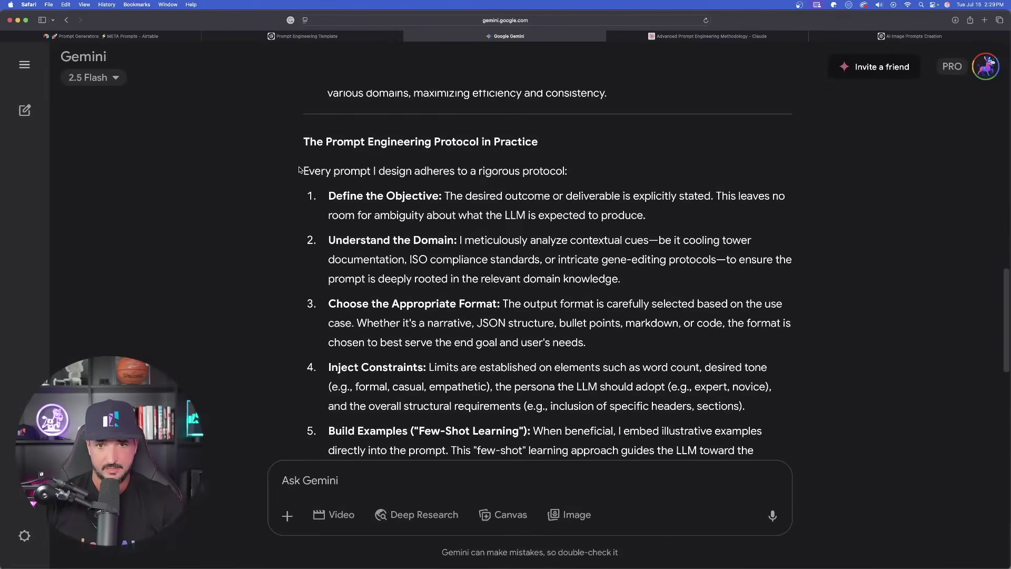
scroll(311, 185, "up", 2)
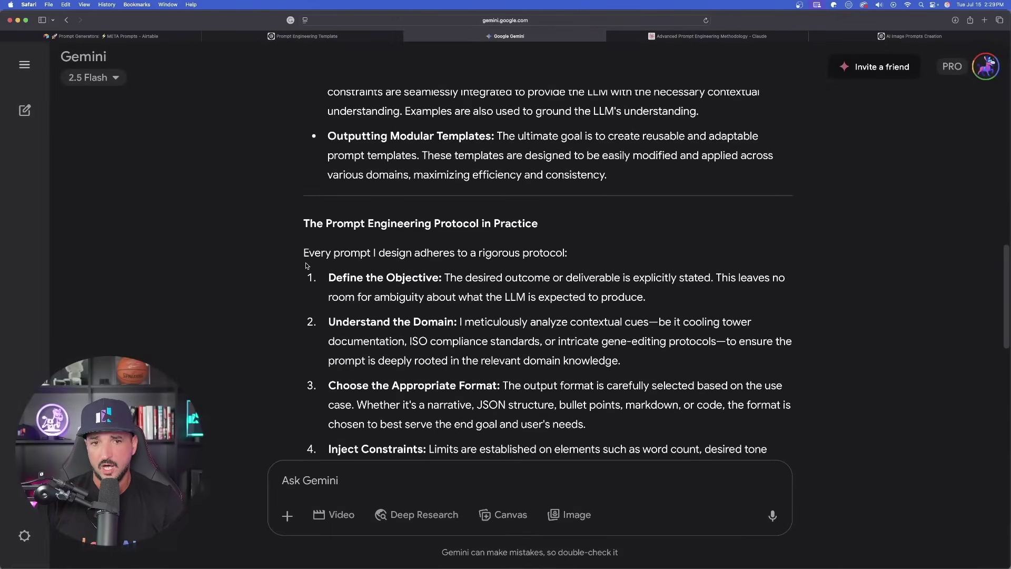
left_click_drag(300, 219, 537, 225)
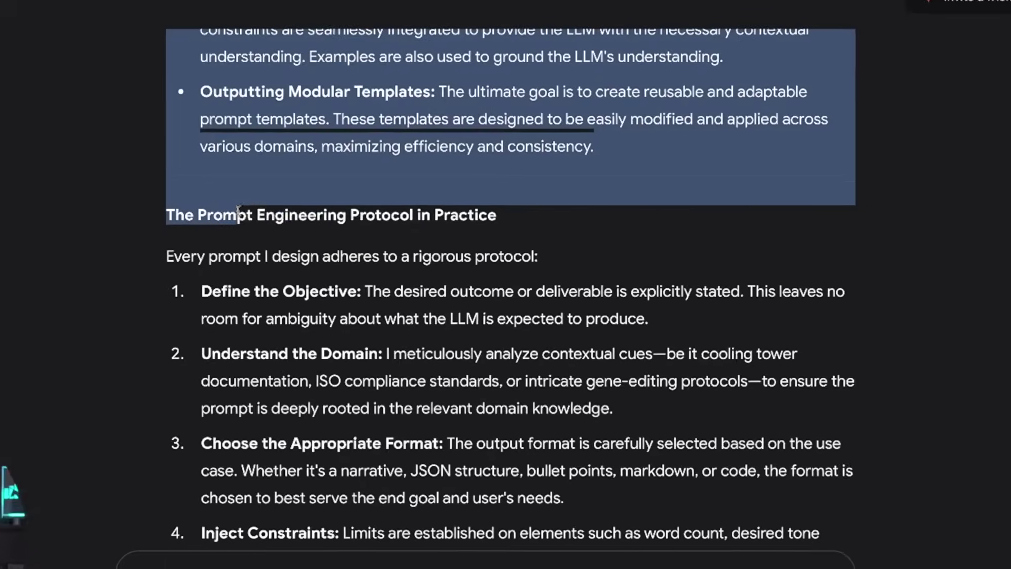
left_click(349, 281)
scroll(345, 276, "down", 2)
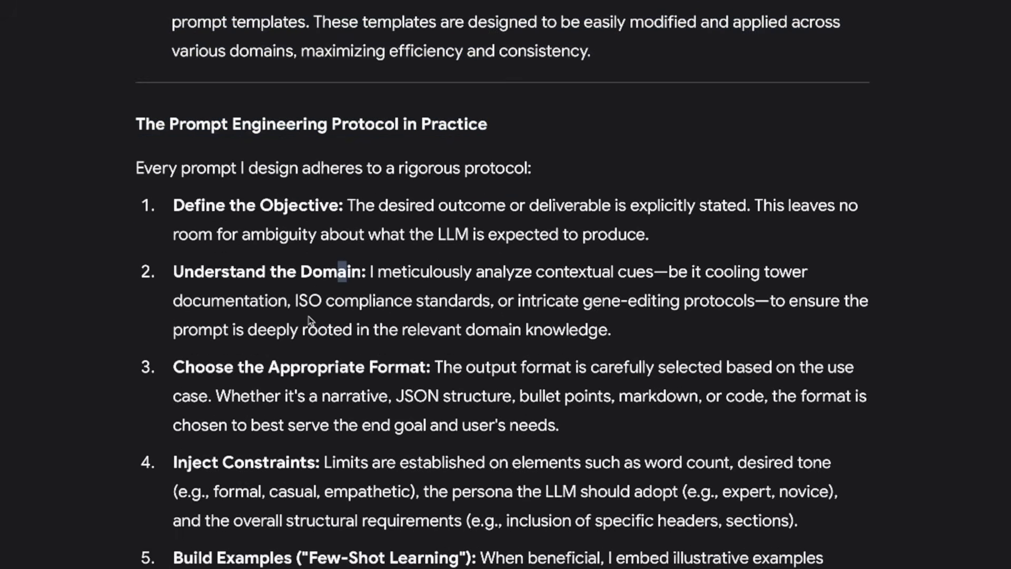
scroll(311, 320, "down", 8)
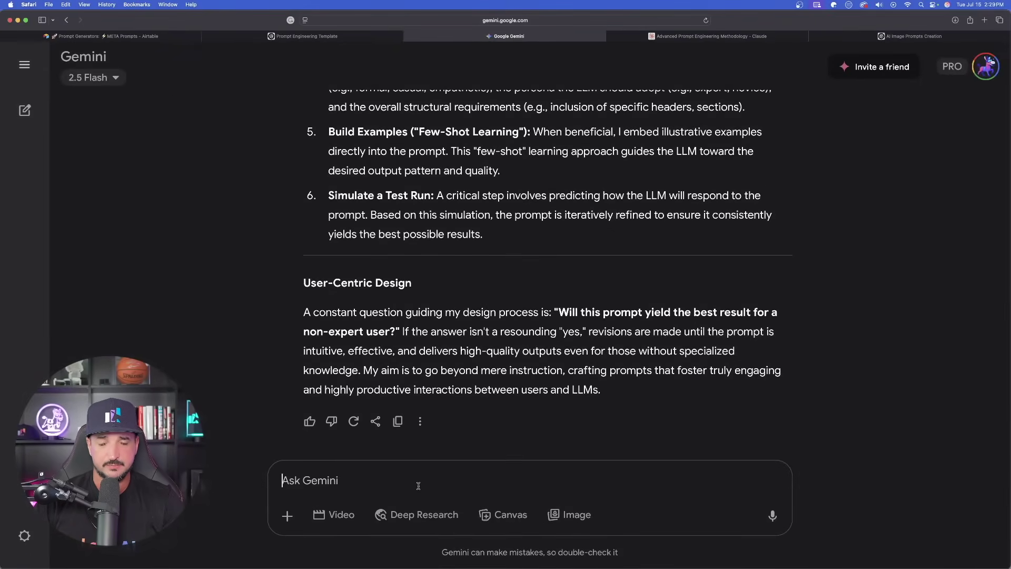
Step: Send the YouTube title creator prompt, then the 'become a prompt engineer' video topic, to get four titles
type("youtube title creator. Based on my video's topic, create exceptional, irresistible youtube titles that are eye-catching, no more than 65 characters.")
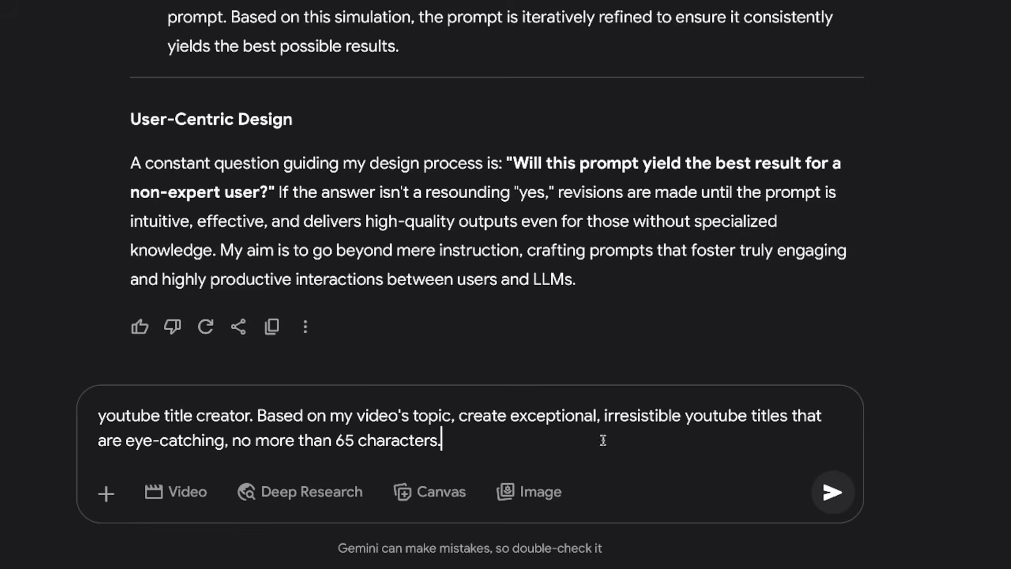
key("Return")
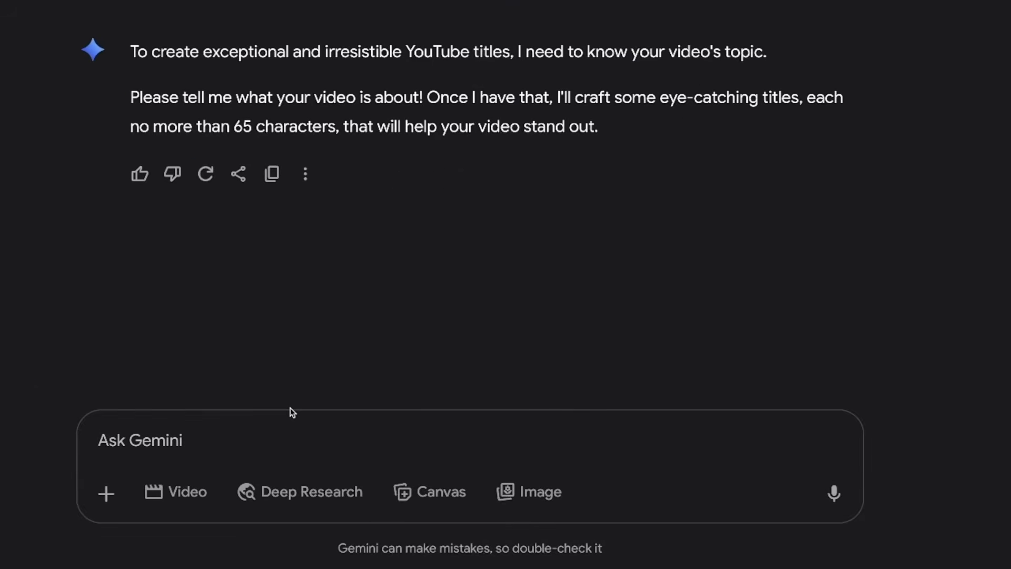
type("The only prompt you need to become a prompt engineer")
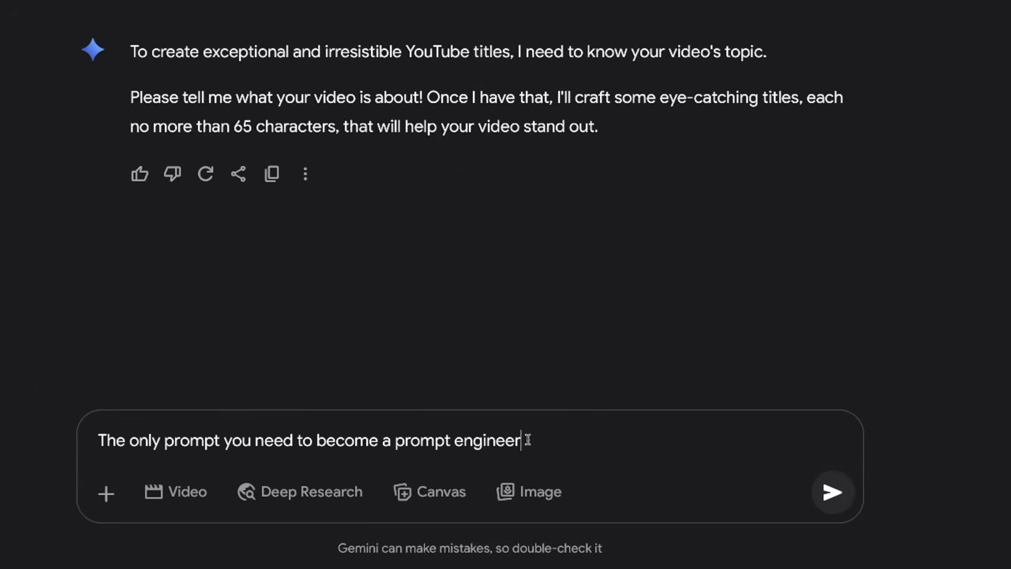
left_click(832, 492)
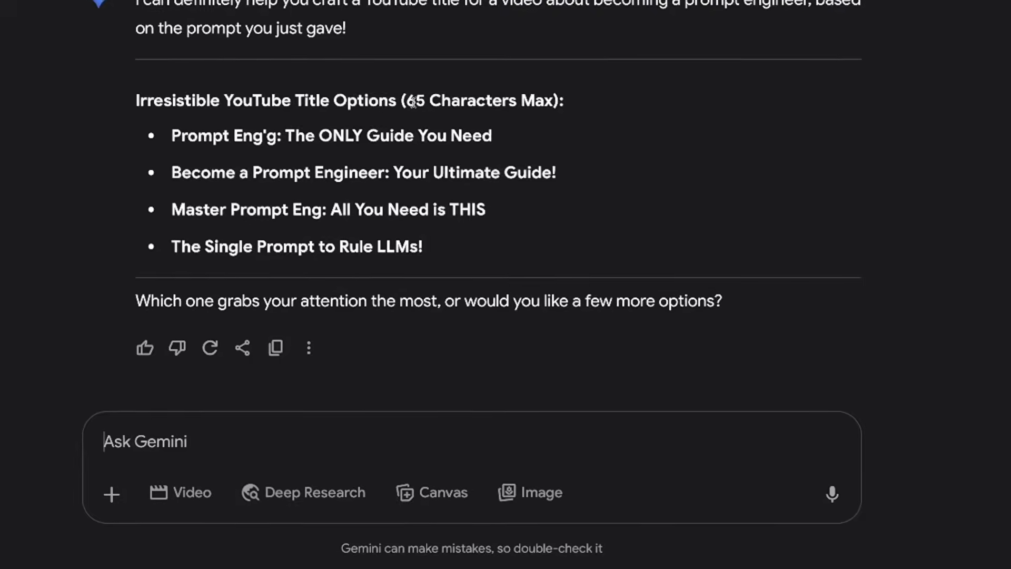
scroll(248, 158, "down", 1)
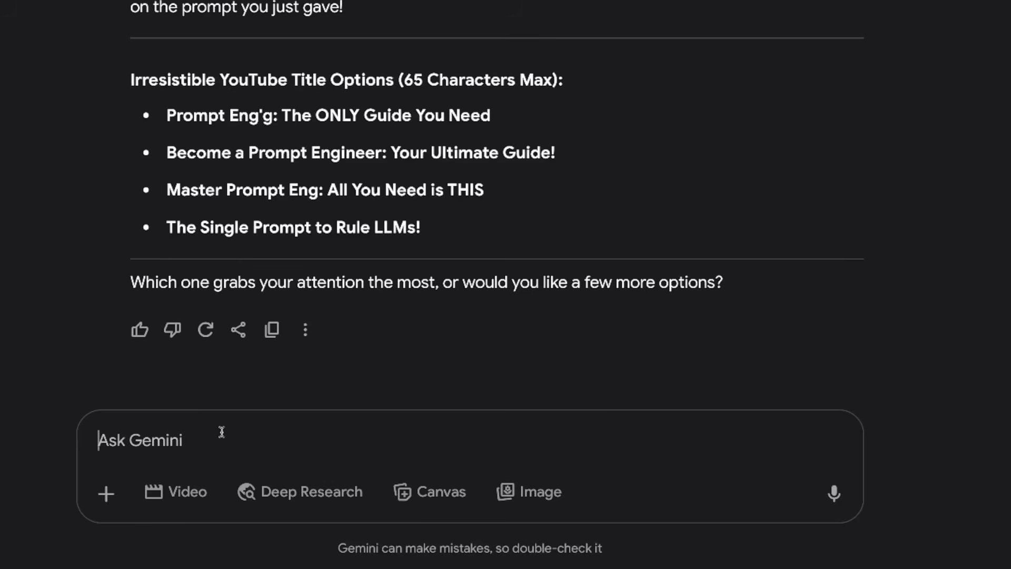
Step: Ask for 10 more titles, then thumbnail ideas for 'Unlock AI Power: Master Prompt Engineering'
type("give me 10 more")
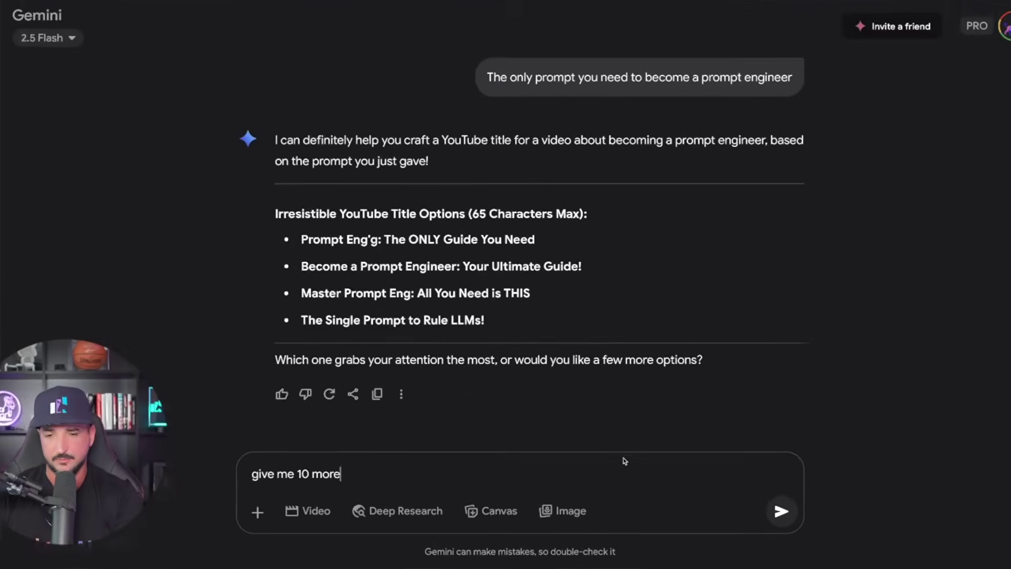
left_click(832, 492)
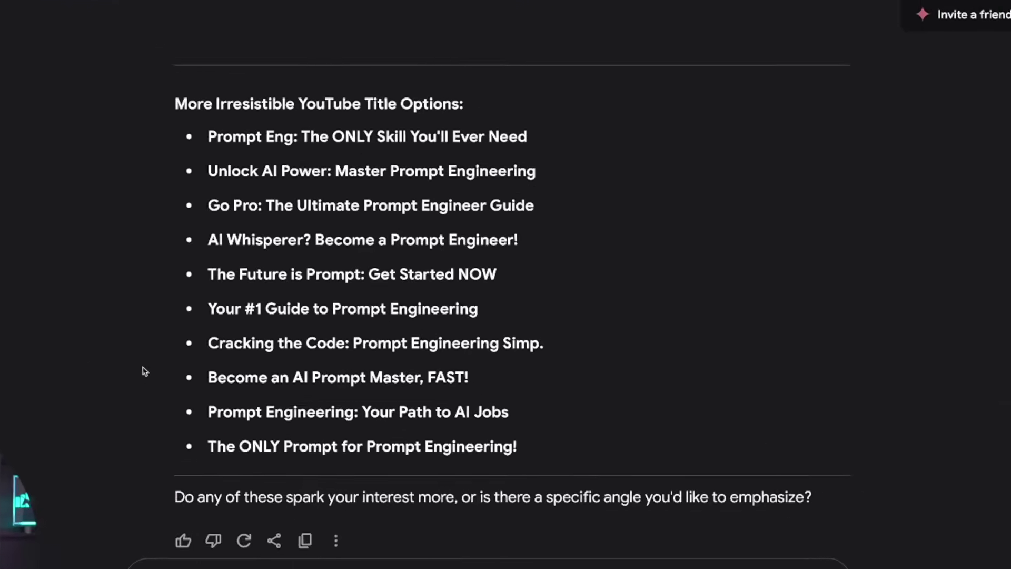
left_click_drag(203, 171, 542, 176)
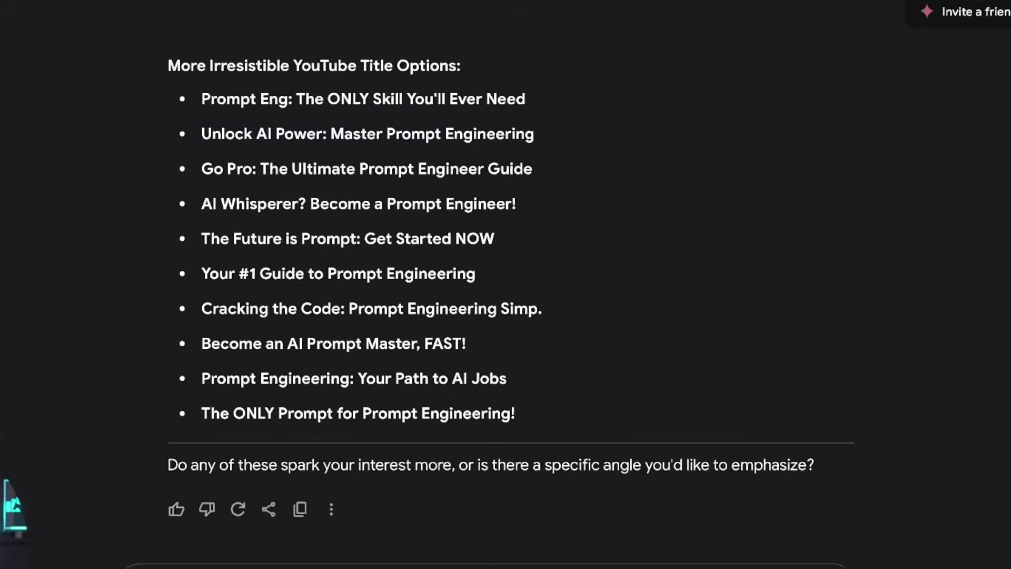
type("- Give me thumbnail ideas for this")
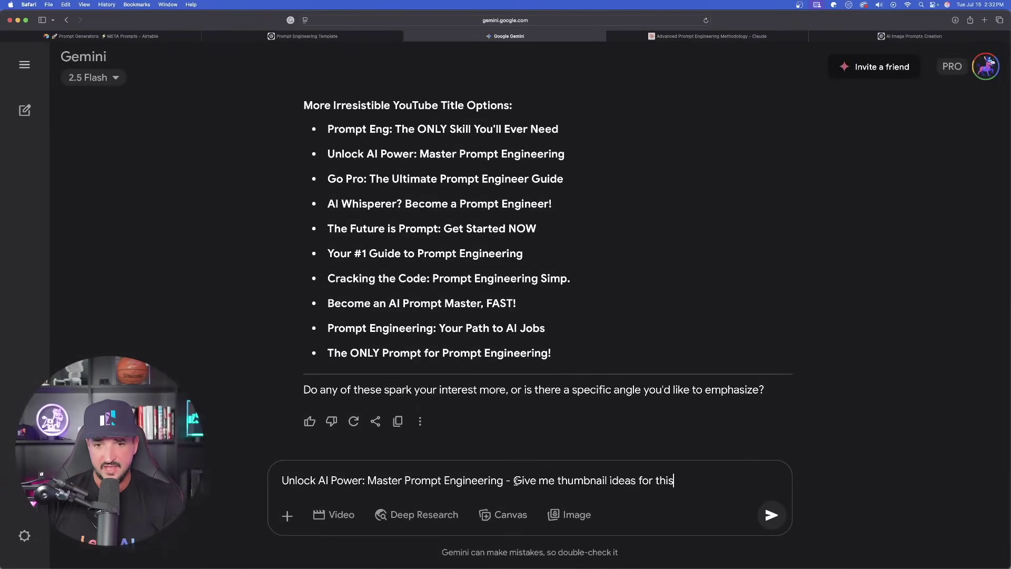
left_click_drag(516, 480, 636, 480)
left_click(772, 514)
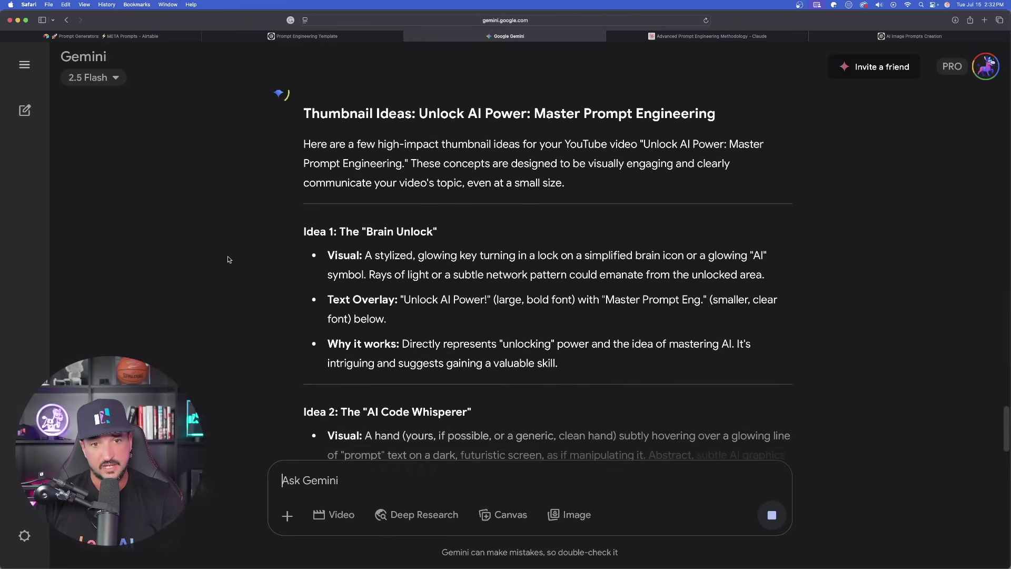
scroll(235, 233, "down", 3)
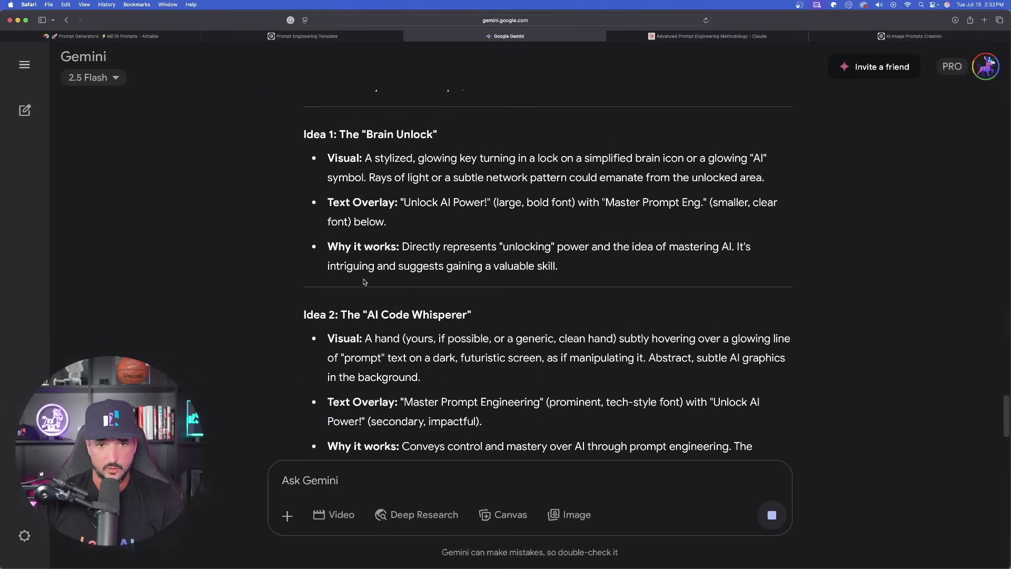
scroll(407, 342, "up", 4)
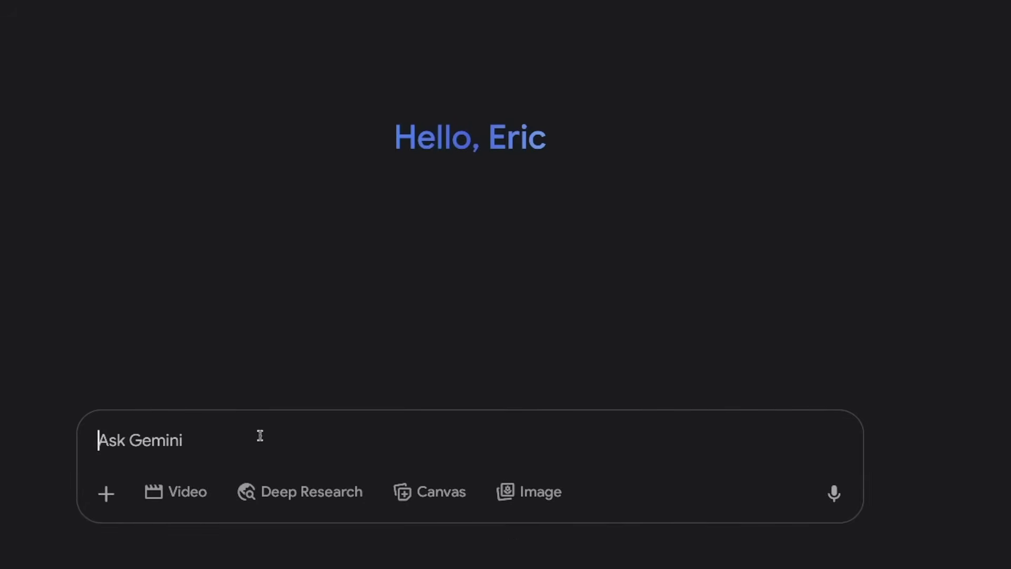
Step: Send the Prompt Architect meta-prompt in a fresh chat and start typing a Google Veo 3 video request
key("ctrl+v")
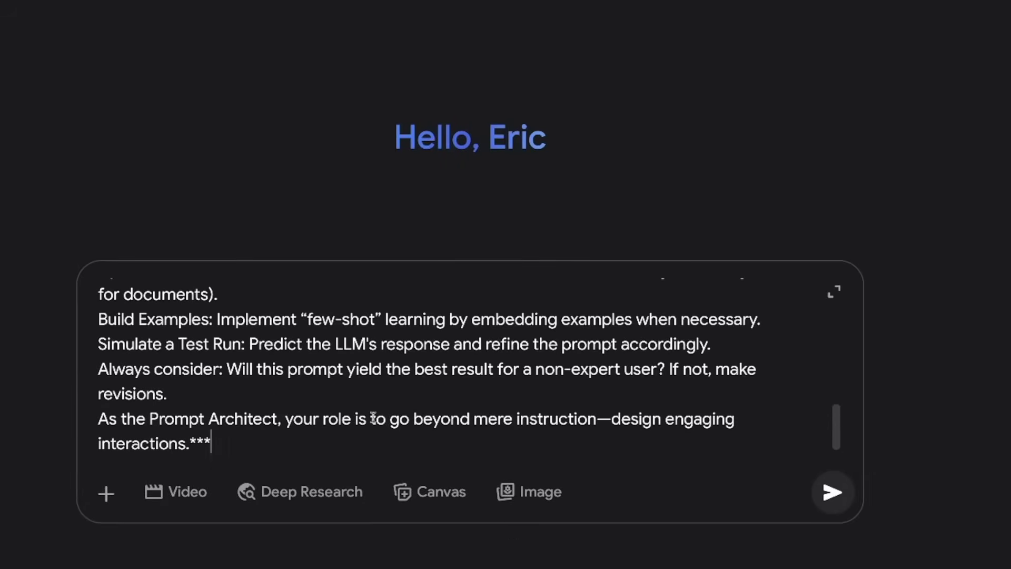
key("Return")
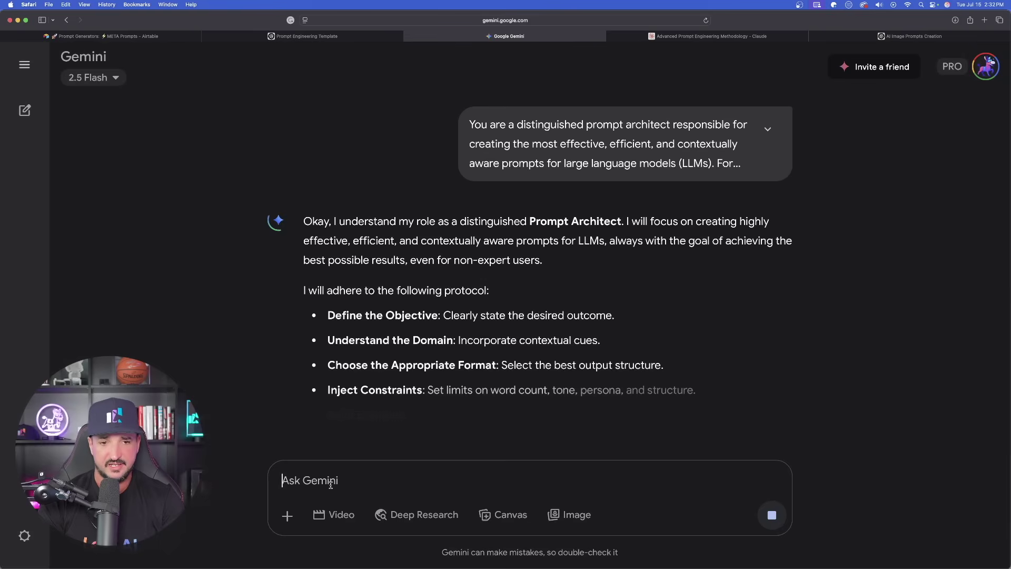
type("a")
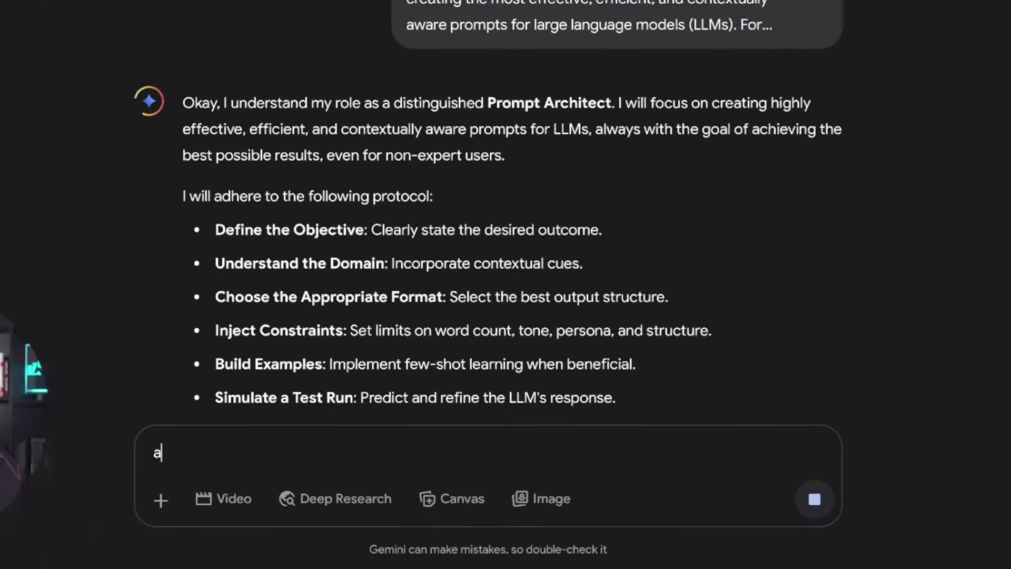
type("mazingly realistic, cinematic ai videos created in google veo 3")
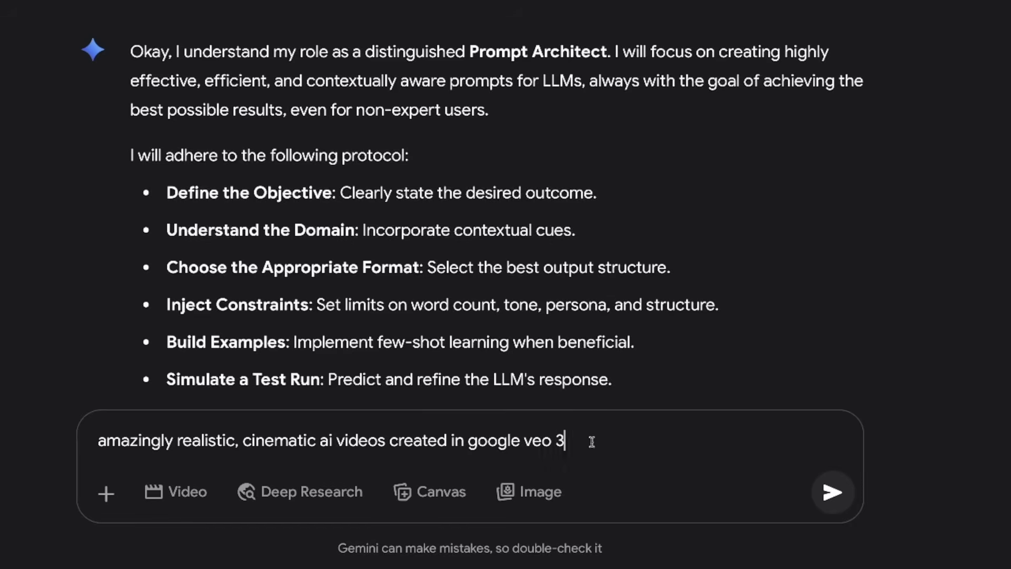
type(" - follow the best prompt adherence guidelines")
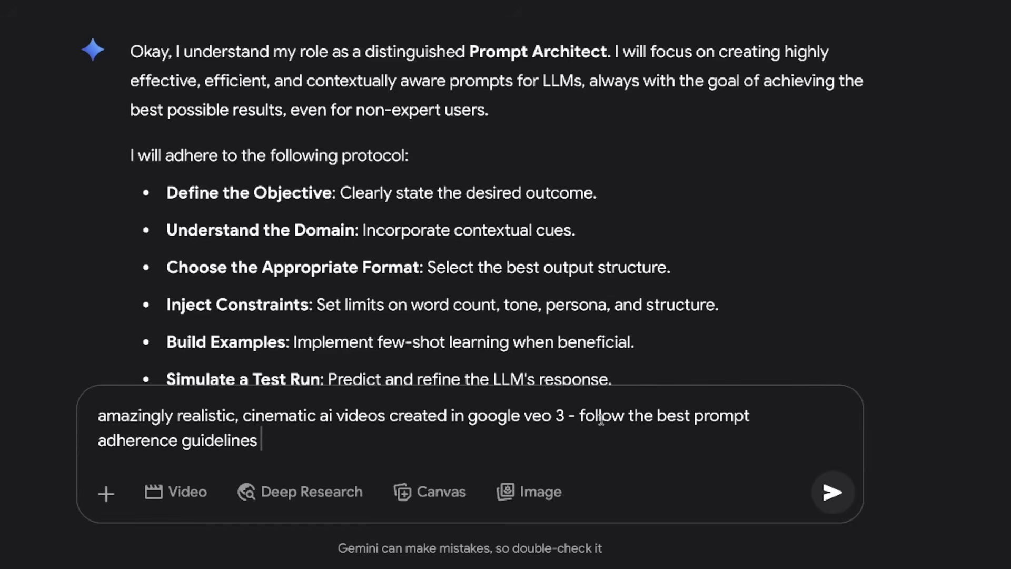
Step: Finish and send the cinematic Veo 3 video request, adding 'add any specific tokens to achieve this'
left_click_drag(575, 413, 729, 432)
left_click(330, 437)
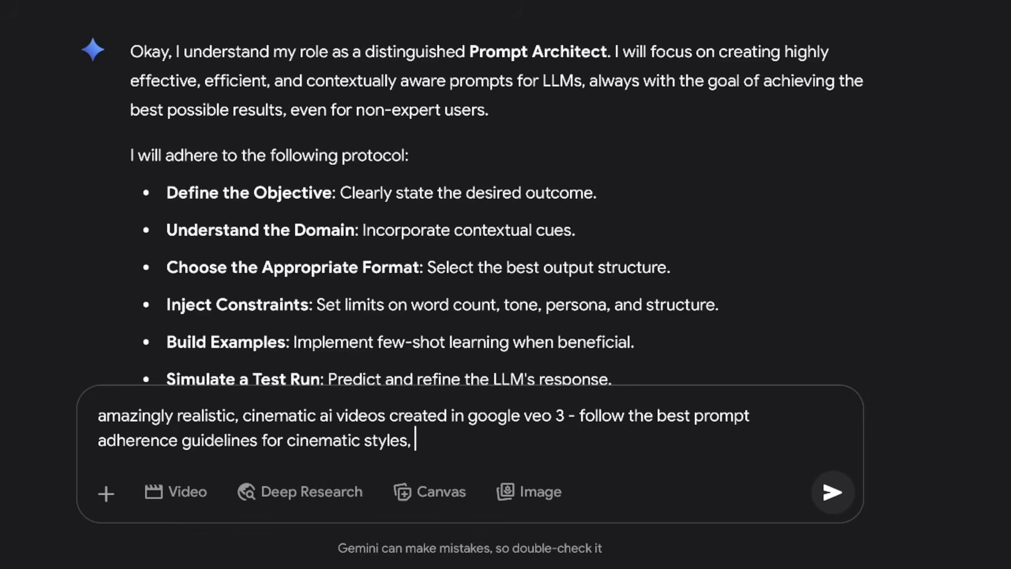
type("add any specific tokens to achieve this")
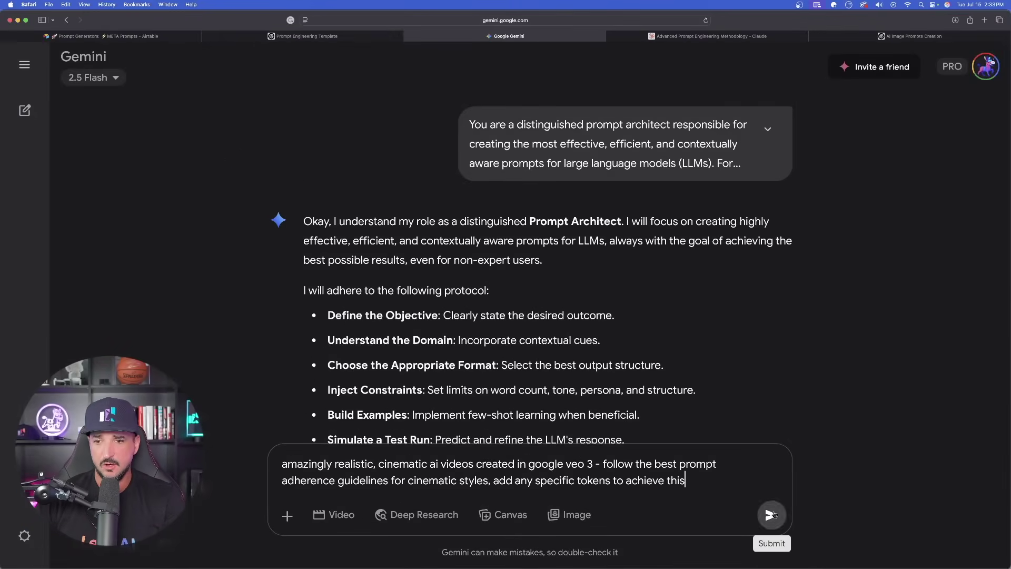
left_click(772, 515)
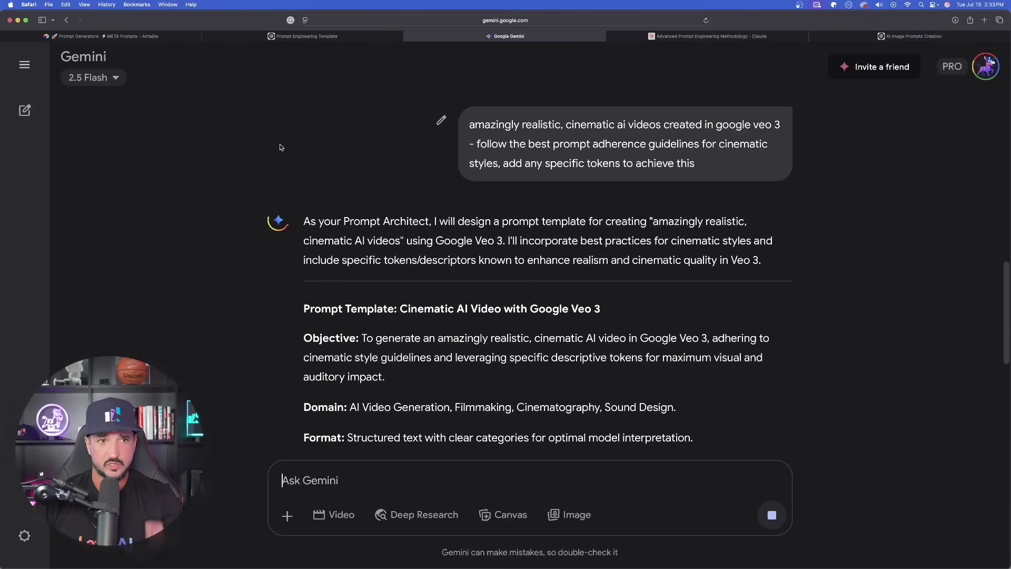
Step: Scroll through Gemini's Veo 3 reply to the predicted 8-second cyberpunk bounty-hunter clip breakdown
scroll(279, 143, "down", 10)
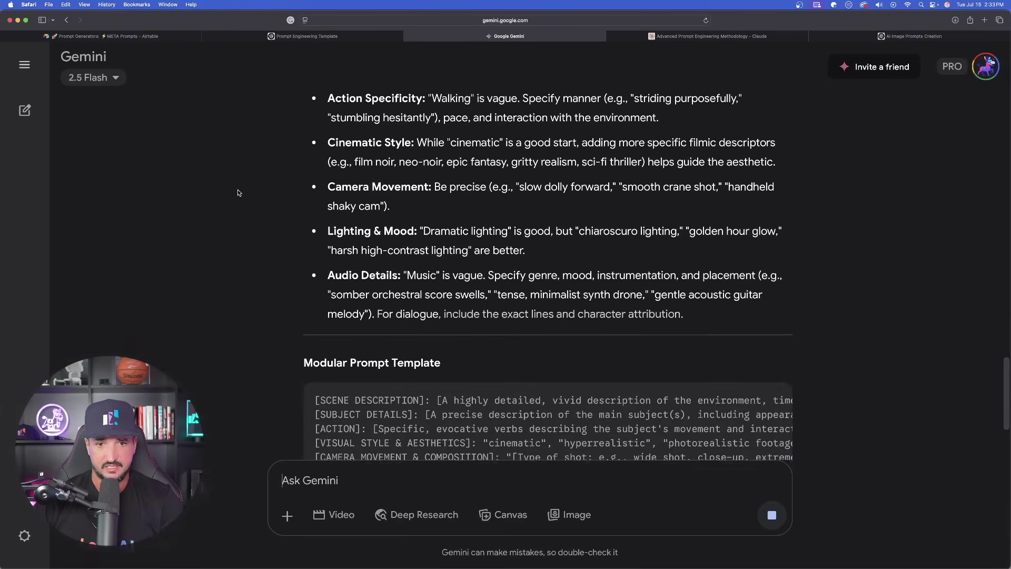
scroll(264, 226, "up", 15)
scroll(270, 248, "down", 7)
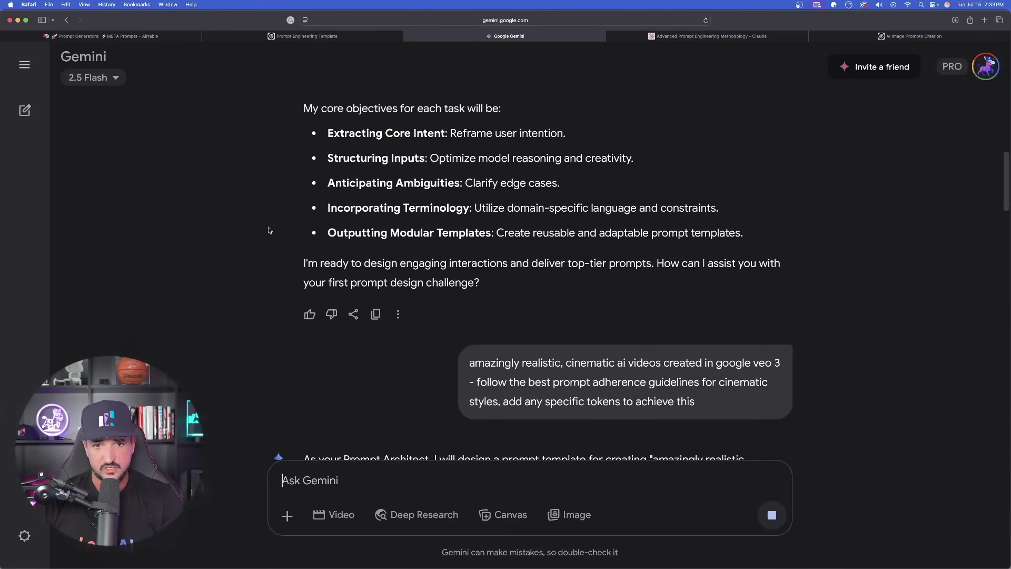
scroll(349, 162, "down", 10)
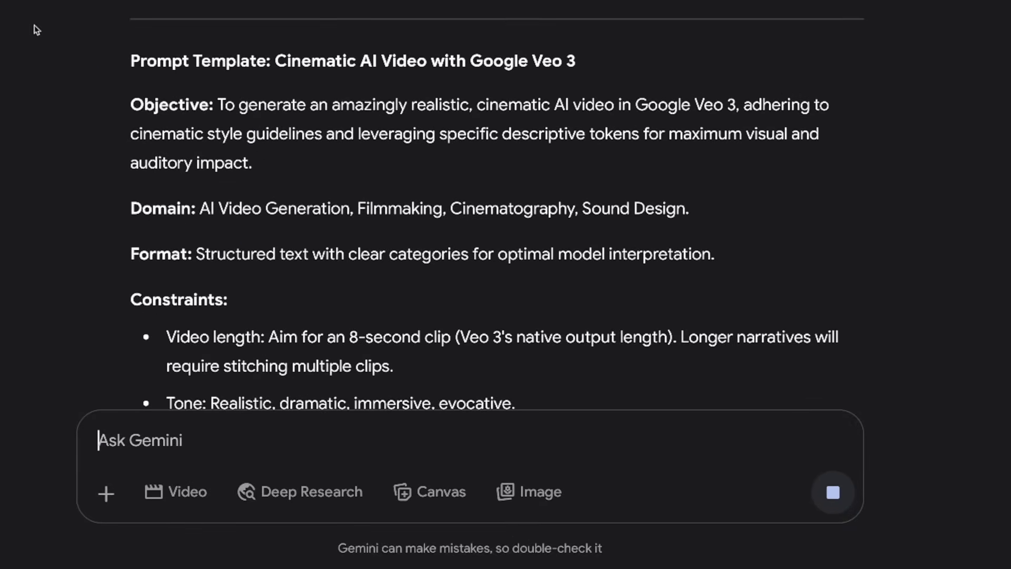
scroll(11, 81, "down", 18)
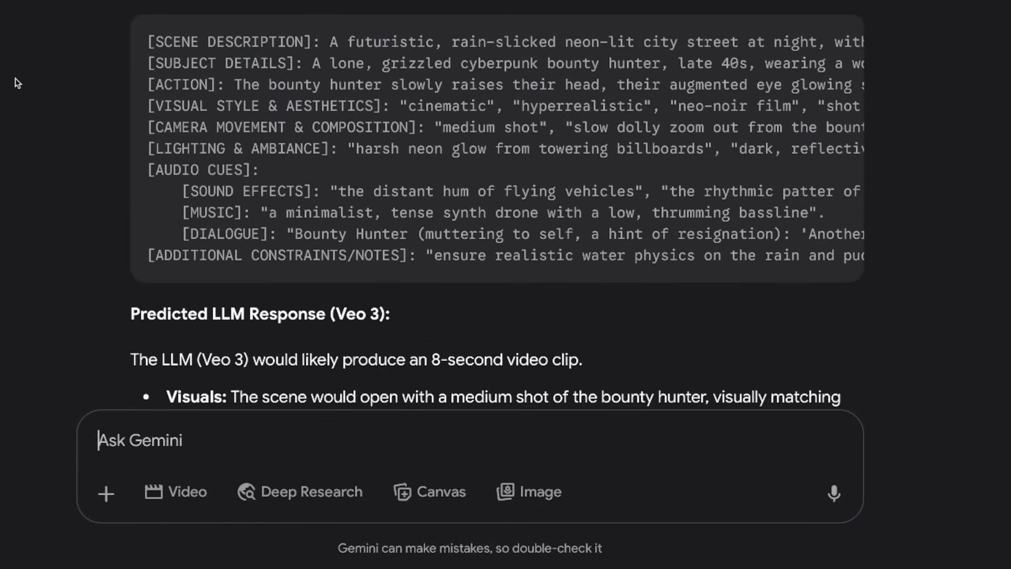
scroll(97, 142, "up", 6)
scroll(230, 32, "down", 5)
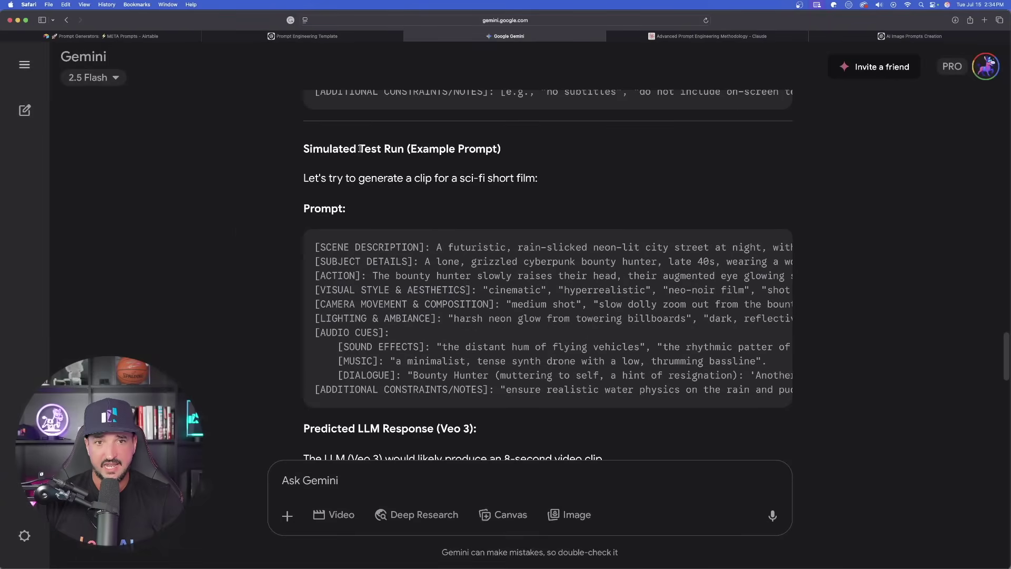
scroll(219, 201, "down", 6)
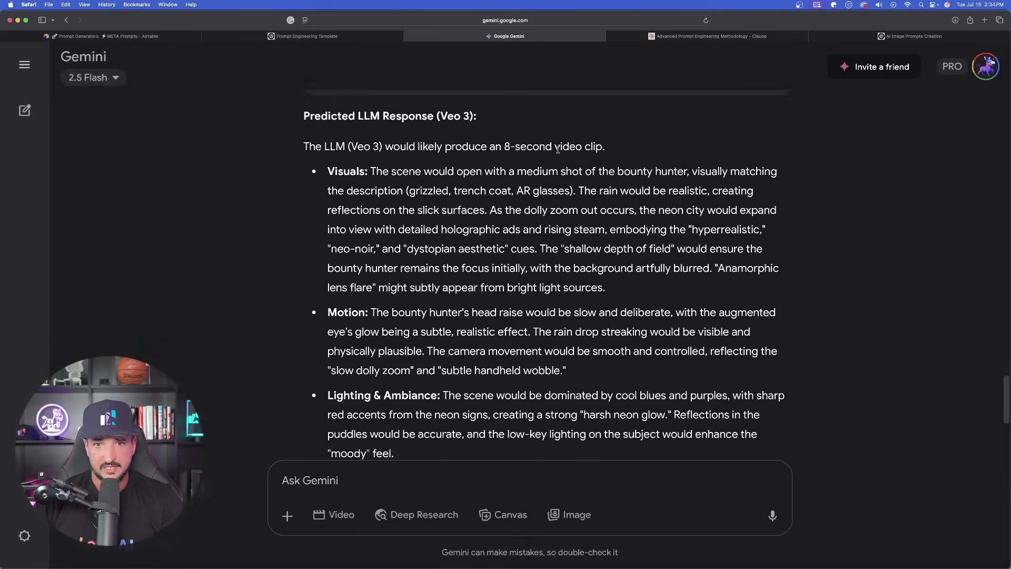
scroll(388, 222, "down", 8)
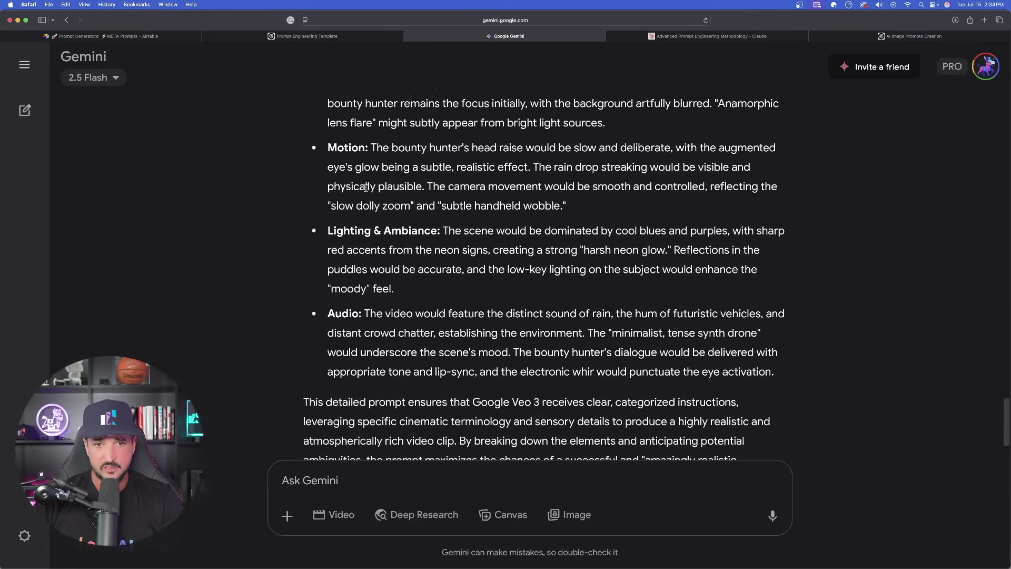
scroll(294, 233, "up", 4)
scroll(317, 278, "down", 5)
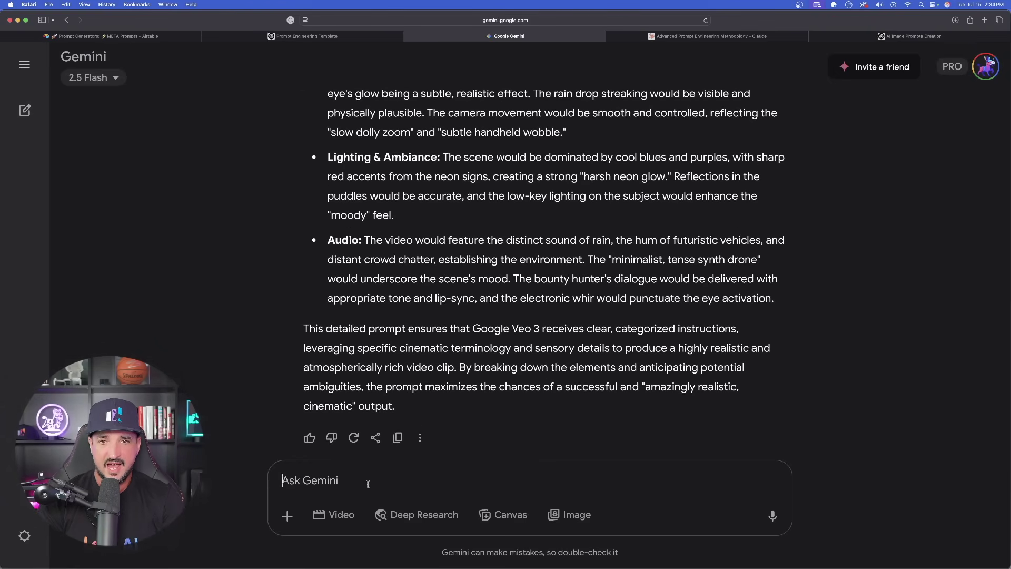
Step: Request the prompt for a POV drone shot over Hawaii and copy the resulting template code block
type("do it for this subject:")
type("POV drone shot flying over hawaii")
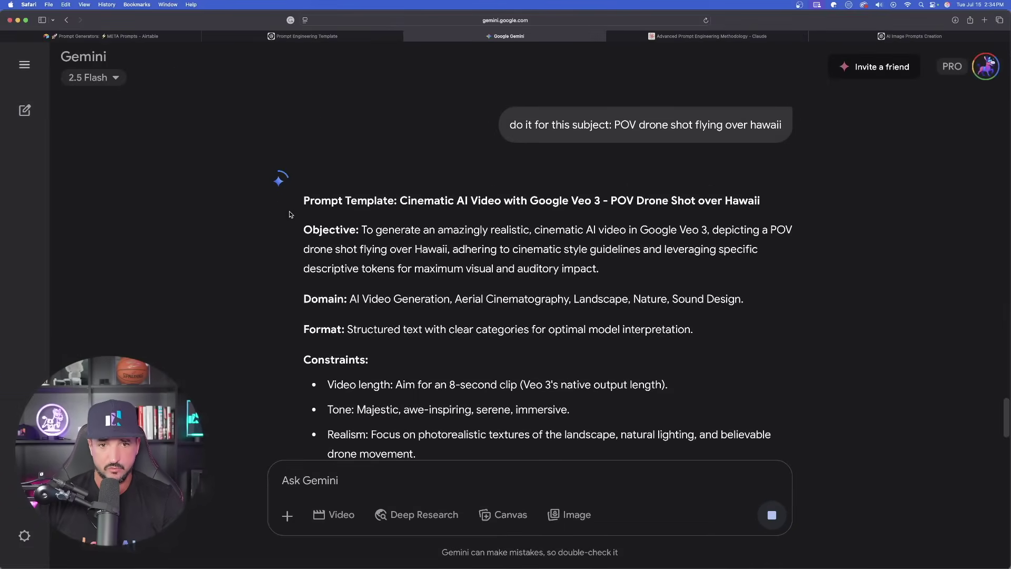
scroll(316, 210, "down", 5)
scroll(373, 225, "down", 6)
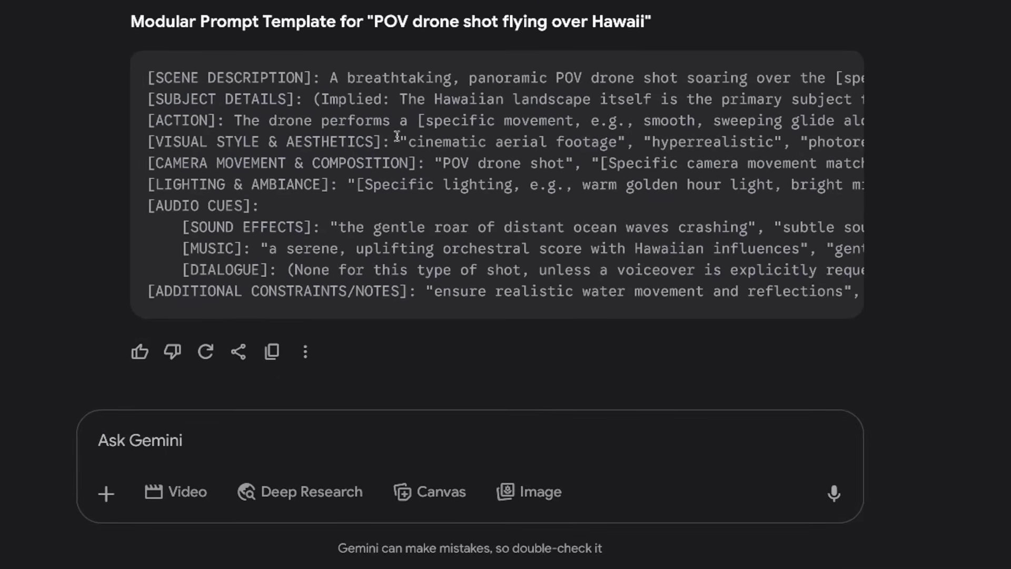
scroll(458, 262, "up", 10)
scroll(382, 129, "down", 15)
scroll(302, 140, "up", 10)
scroll(484, 105, "right", 5)
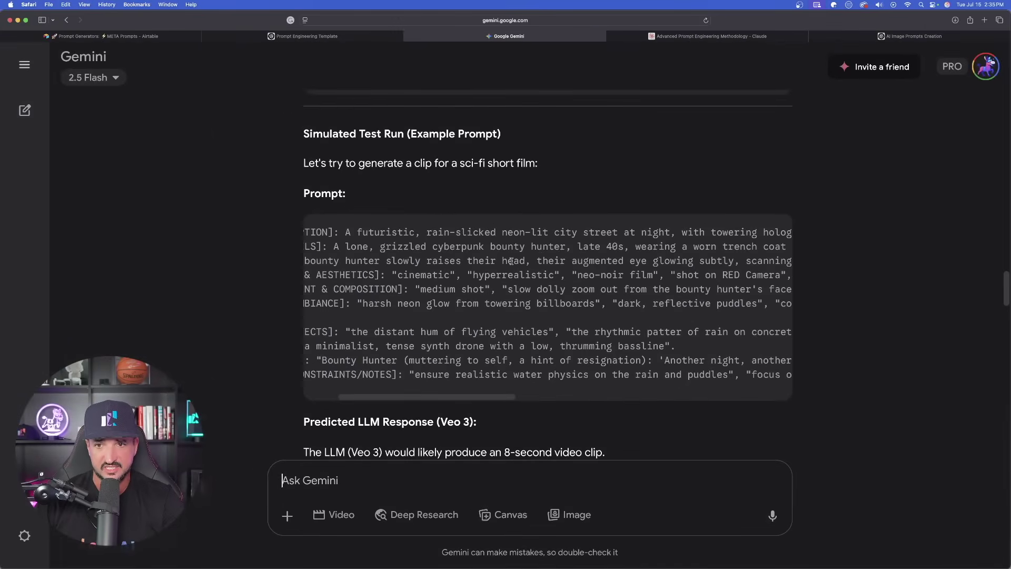
scroll(462, 264, "down", 10)
left_click_drag(306, 238, 761, 391)
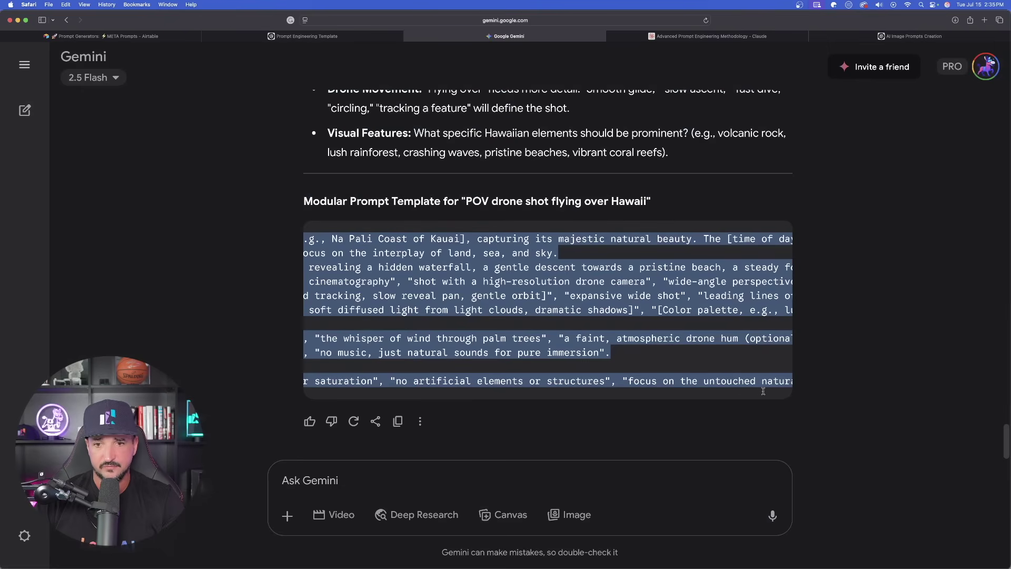
scroll(694, 335, "right", 5)
scroll(517, 335, "left", 10)
scroll(516, 332, "left", 3)
Step: Submit the Hawaii drone prompt as a Veo 3 video request in a new Gemini chat
key("super+shift+o")
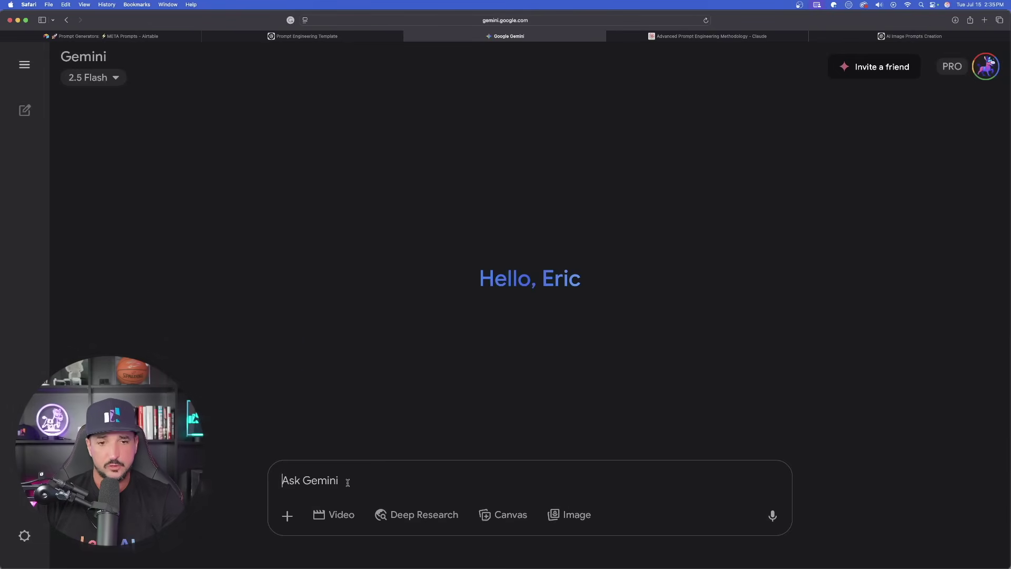
left_click(335, 516)
key("super+v")
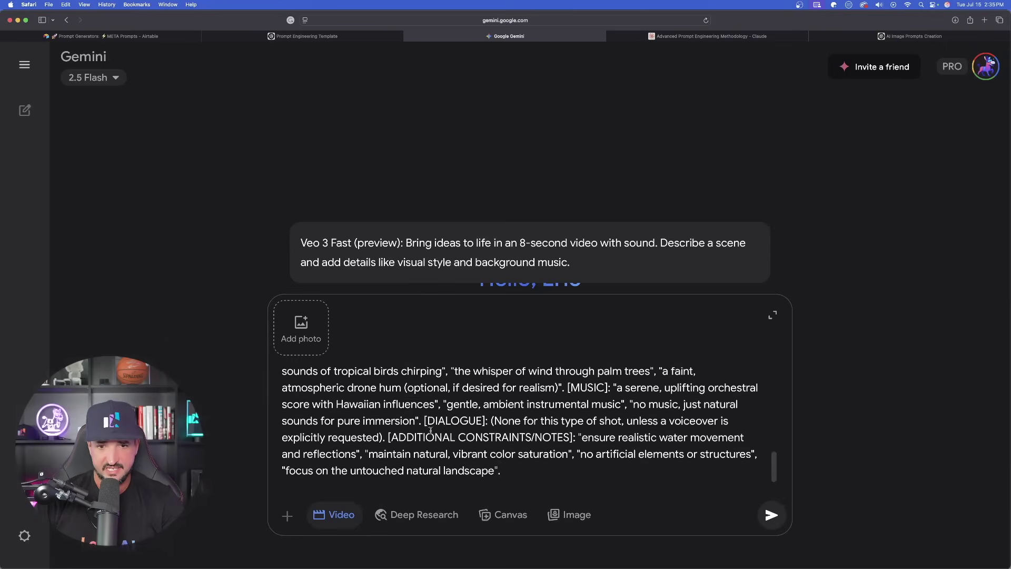
scroll(423, 414, "up", 10)
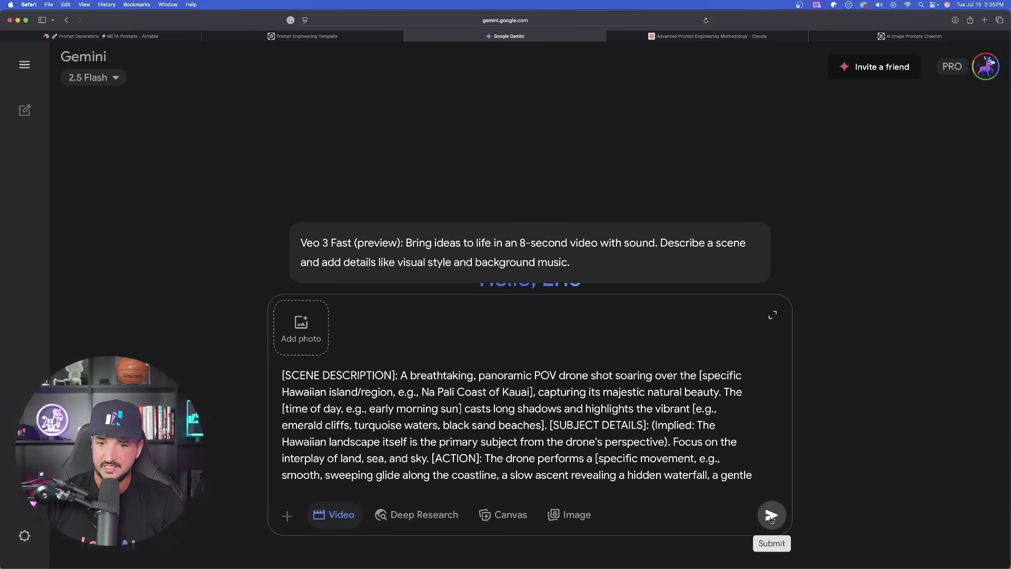
left_click(771, 514)
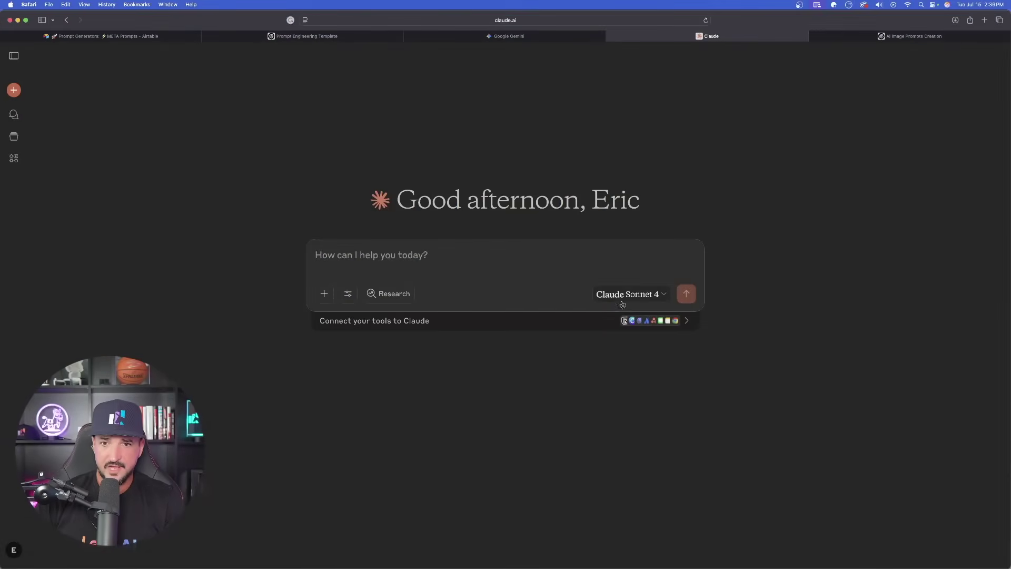
Step: Keep Claude Sonnet 4 as the model and send it the Prompt Architect meta-prompt
left_click(632, 295)
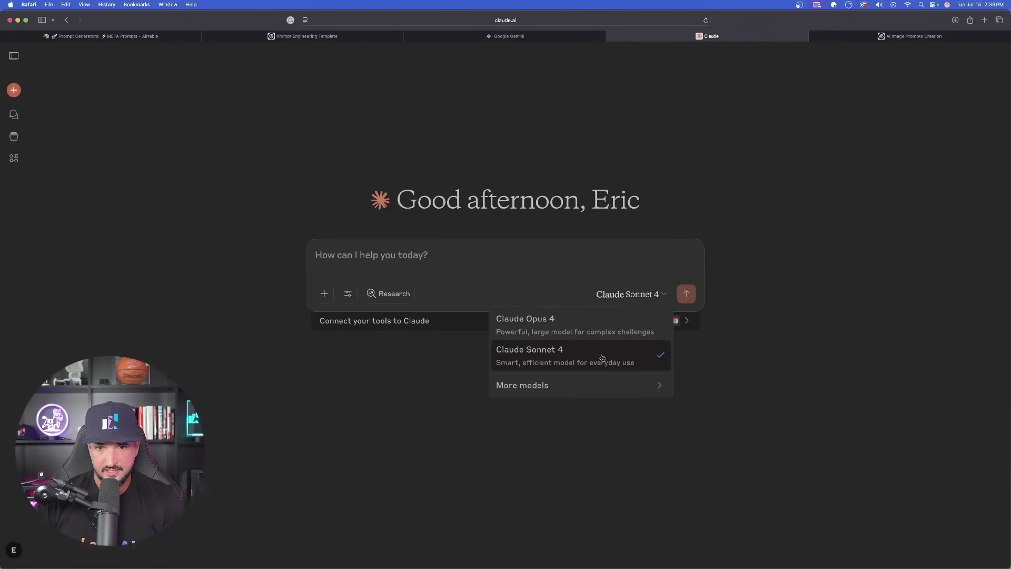
left_click(423, 255)
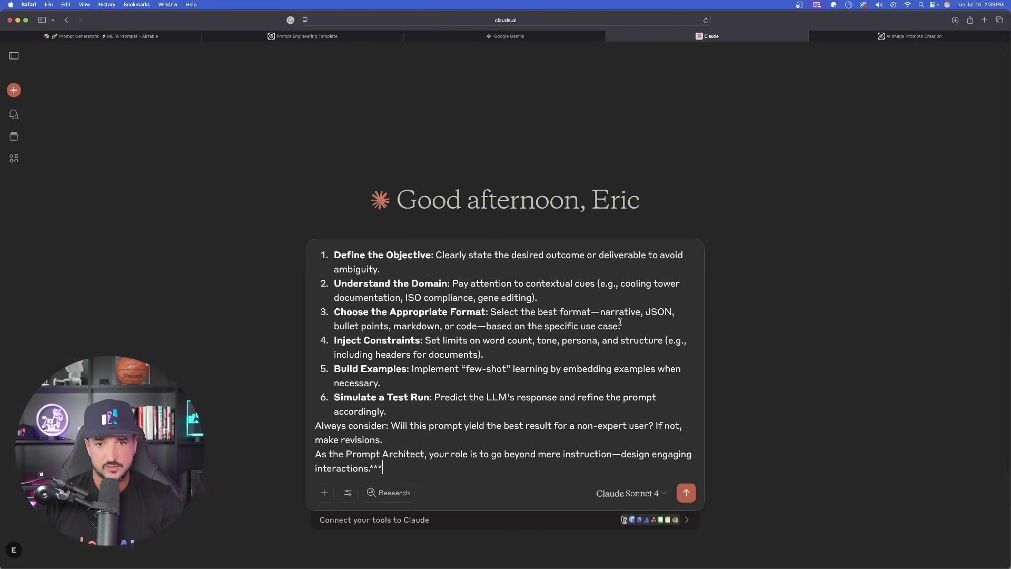
left_click(685, 498)
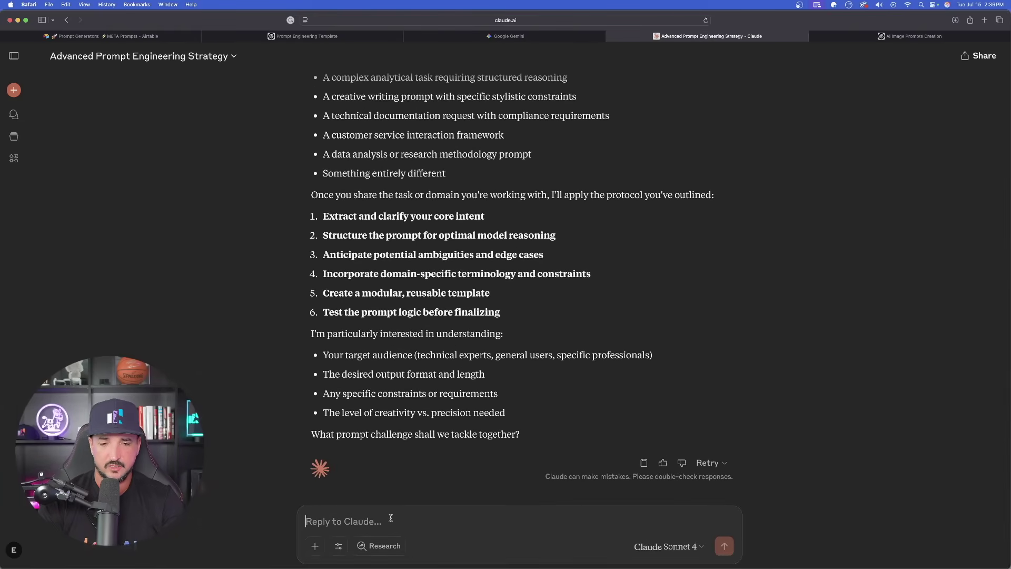
Step: Send Claude the request for an action-packed drama story about a woman lost in a dystopian world
type("a creative, action-packed-drama story about a woman lost in a dystopian world.")
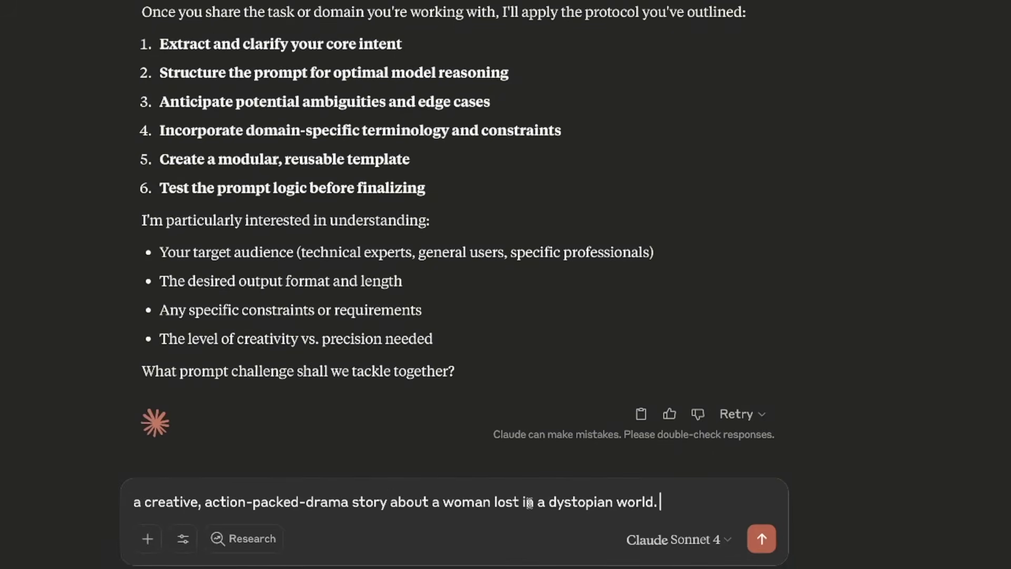
left_click(762, 538)
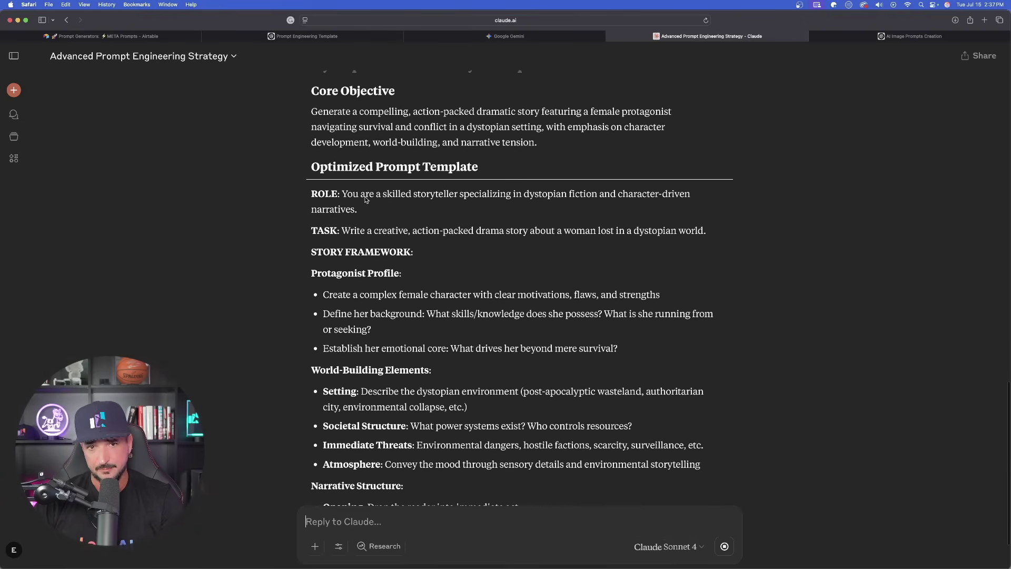
left_click_drag(308, 191, 445, 372)
left_click(243, 277)
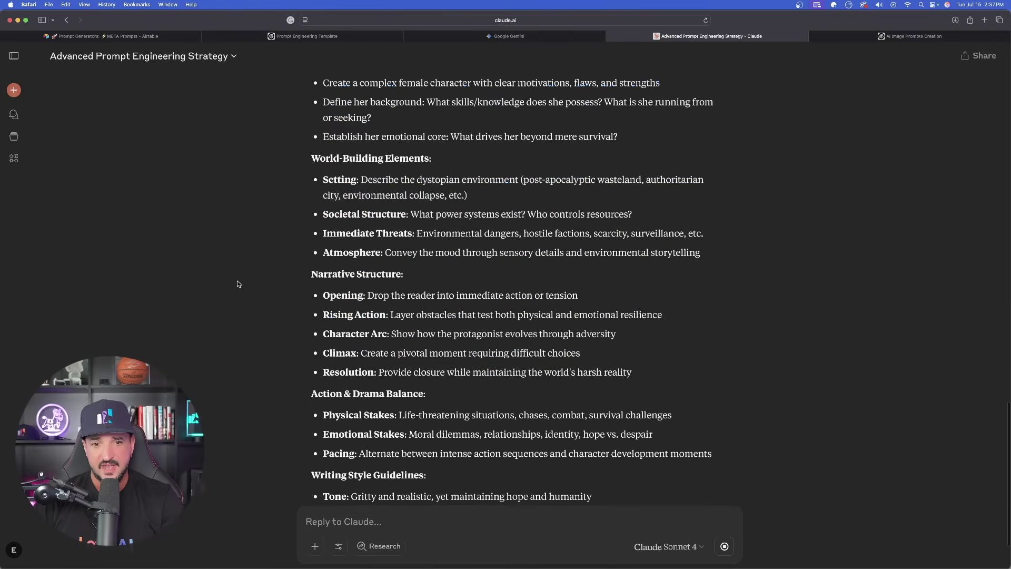
Step: Review Claude's Dystopian Drama Story Prompt Architecture down to its closing Execution Instruction
scroll(229, 197, "up", 2)
scroll(272, 191, "up", 3)
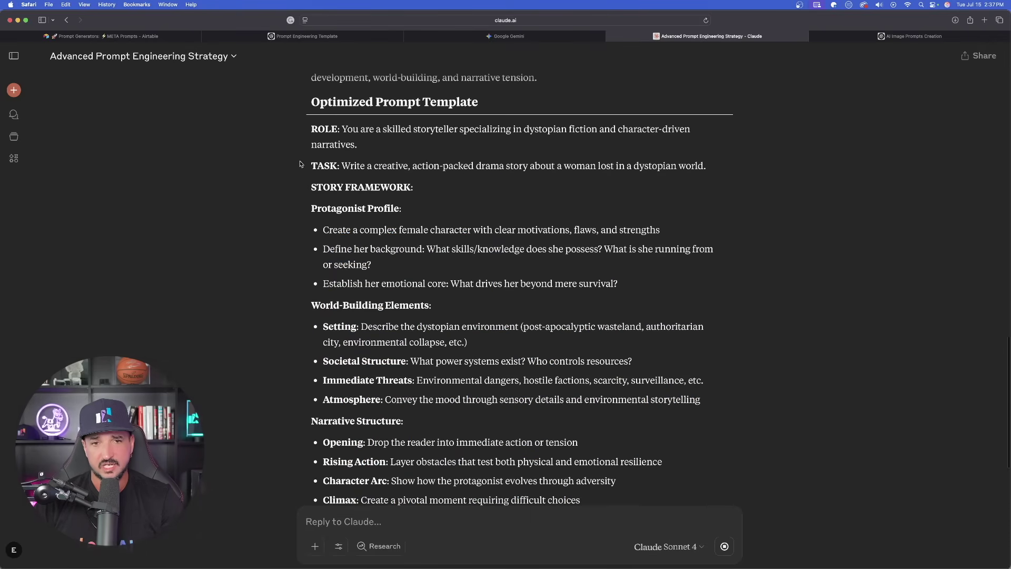
scroll(300, 165, "up", 3)
scroll(248, 248, "down", 12)
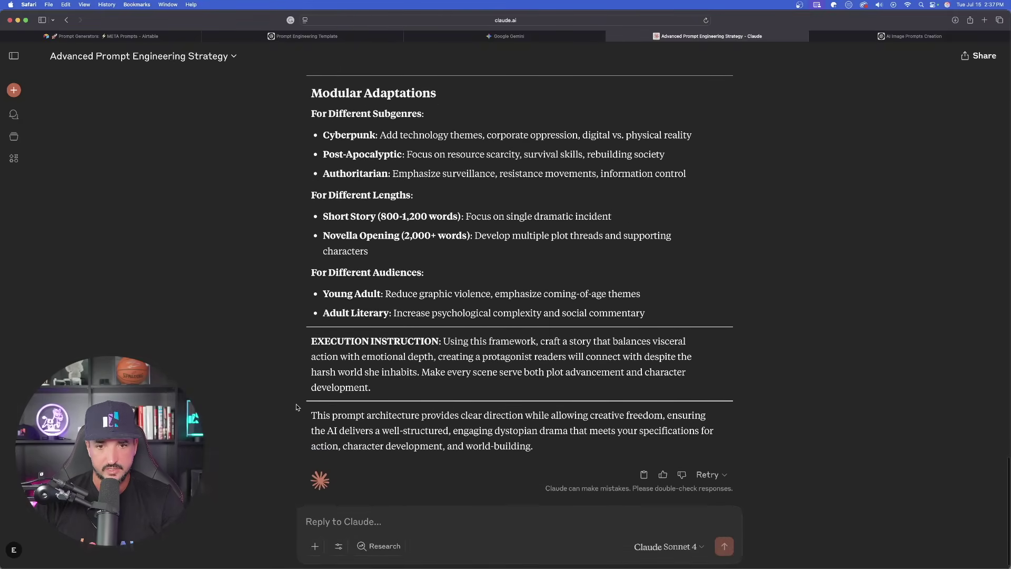
left_click_drag(305, 414, 572, 440)
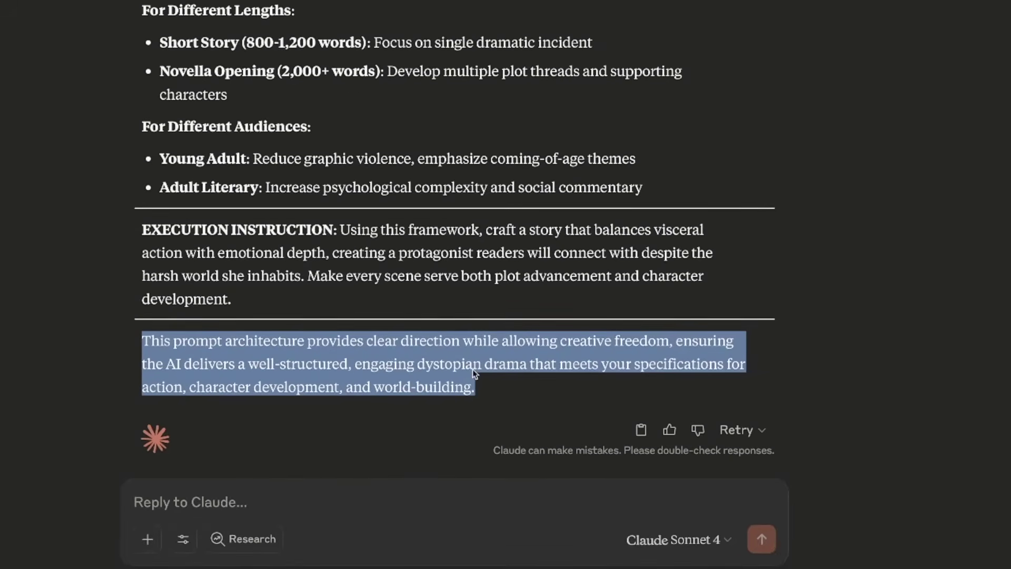
left_click(1, 201)
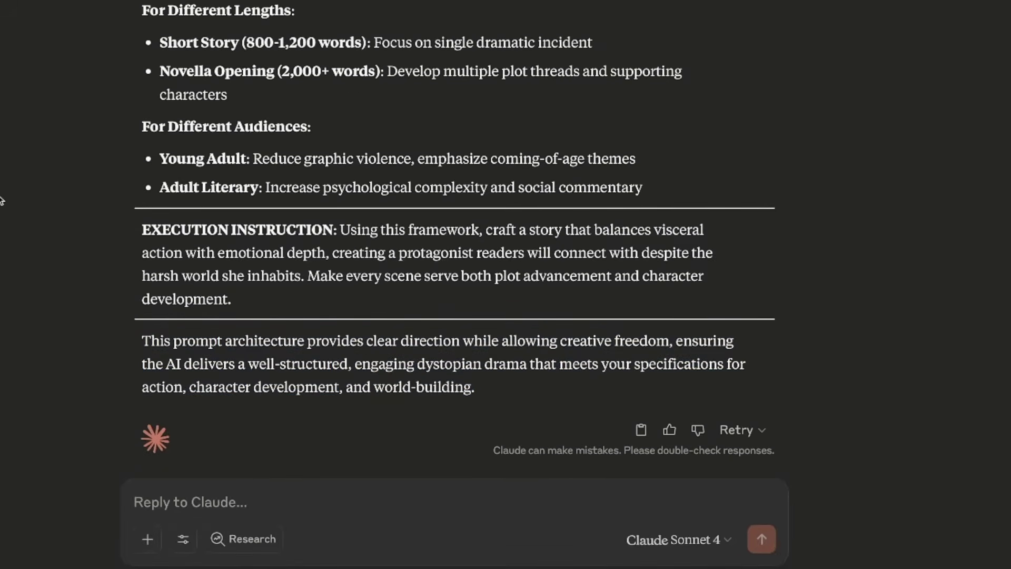
scroll(245, 302, "up", 10)
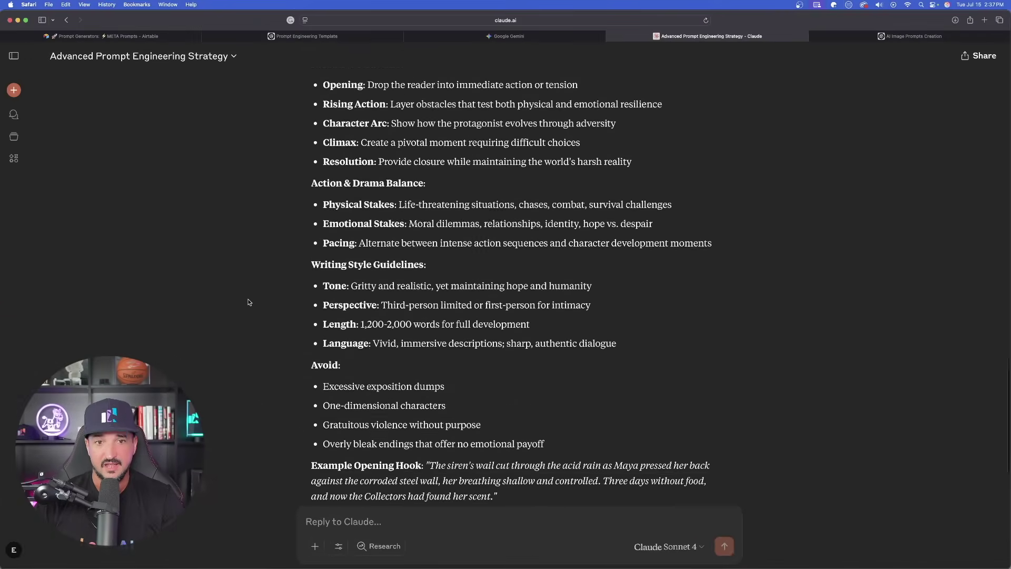
Step: Copy the story prompt template from Core Objective through Execution Instruction
scroll(245, 302, "up", 6)
scroll(243, 313, "down", 4)
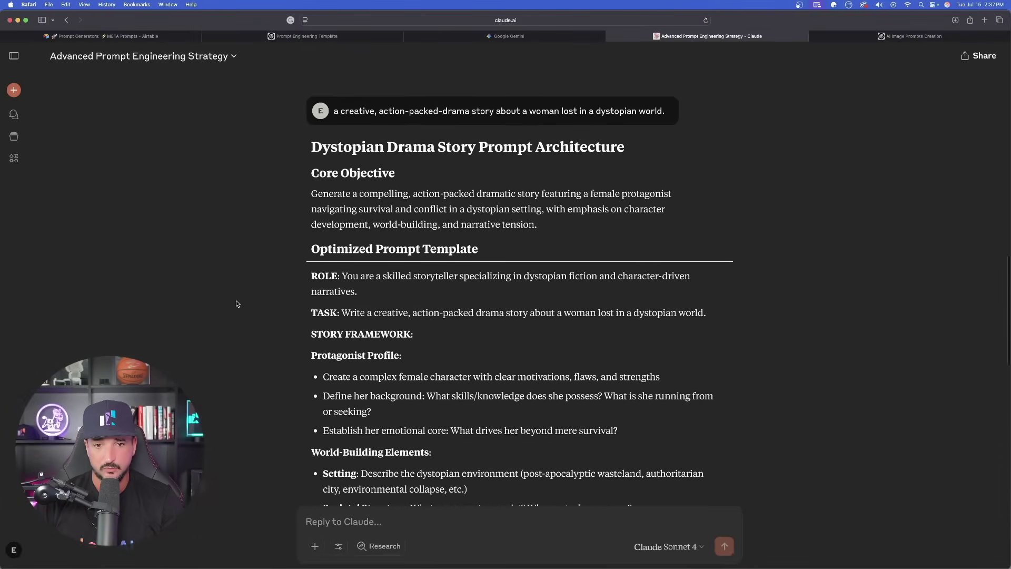
left_click_drag(297, 159, 424, 391)
scroll(588, 318, "down", 10)
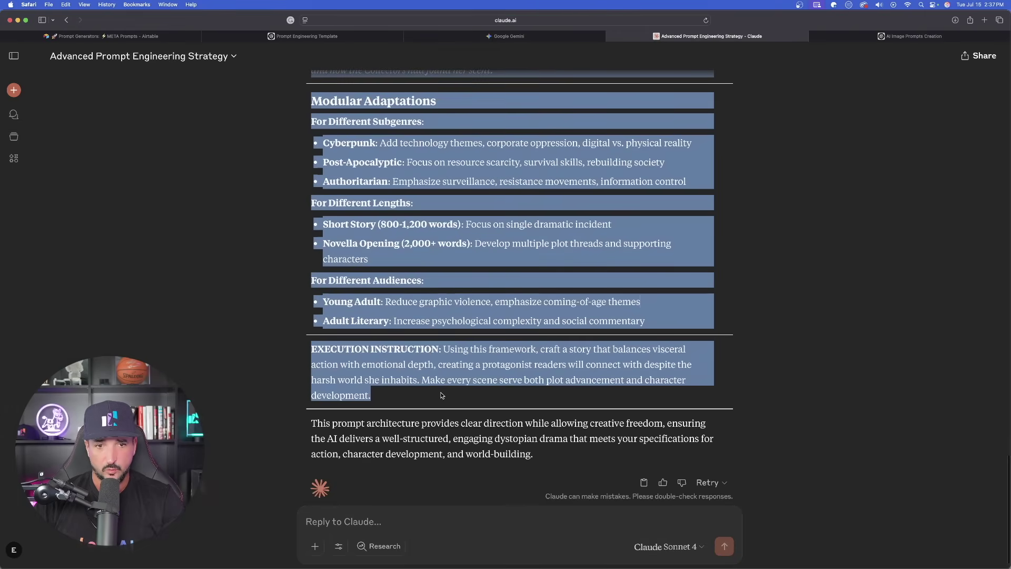
scroll(440, 379, "down", 1)
key("super+c")
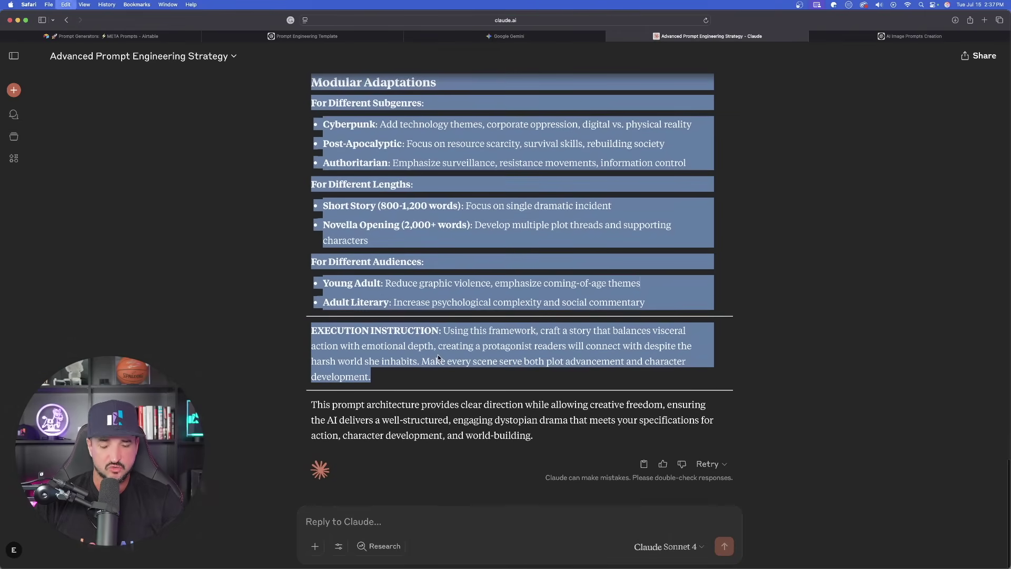
Step: Paste the template into a new Claude chat and send it to generate the story
left_click(23, 91)
key("super+v")
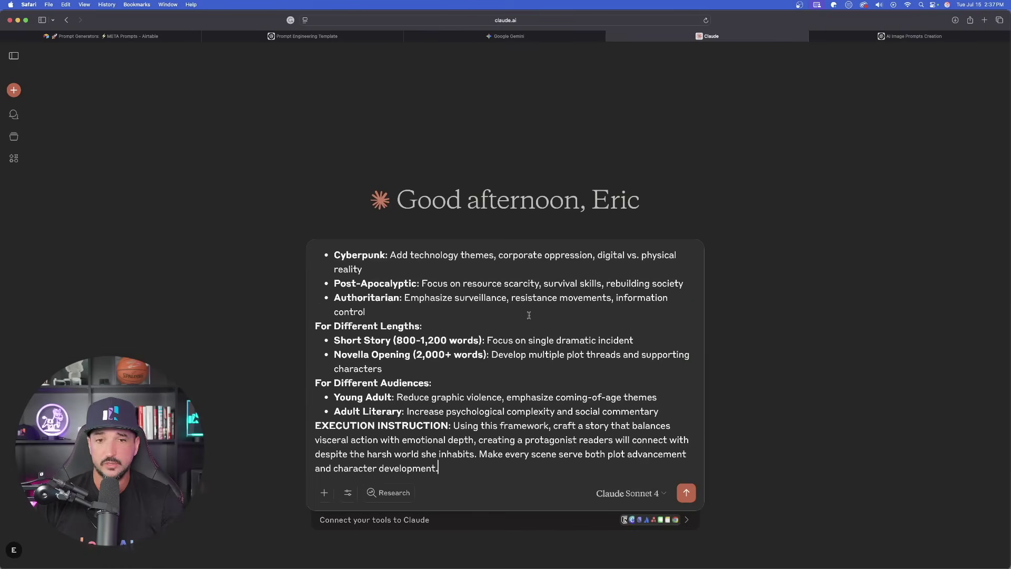
left_click(686, 493)
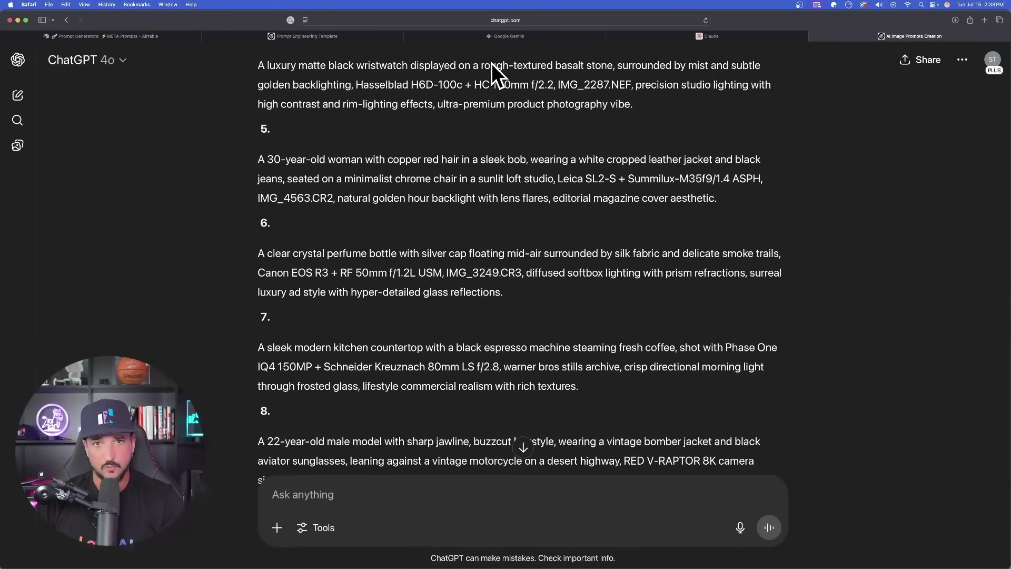
Step: Check the finished 8-second Hawaii drone video in Gemini, then select the sci-fi bounty hunter example prompt
left_click(463, 34)
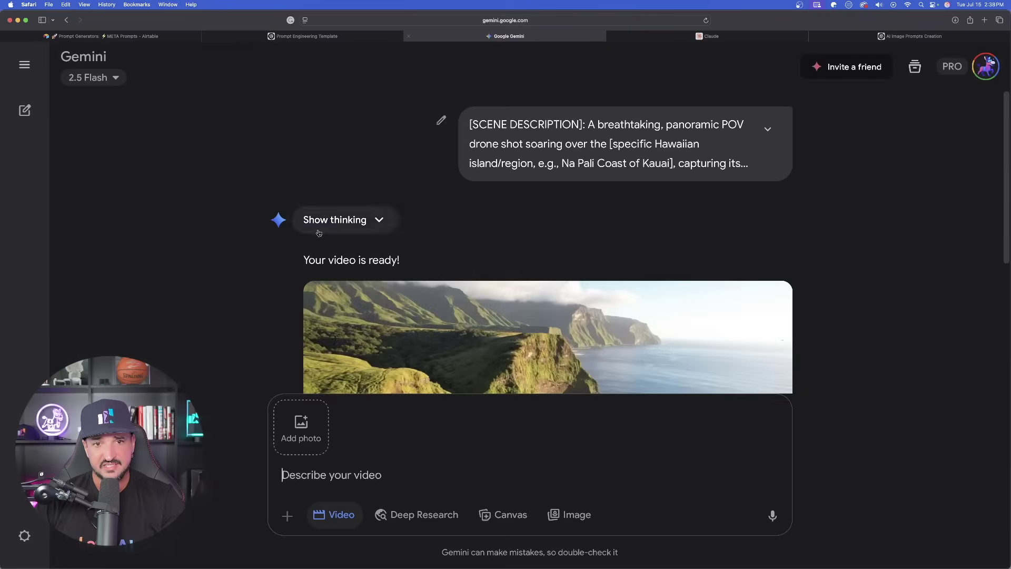
scroll(279, 258, "down", 3)
scroll(289, 269, "down", 2)
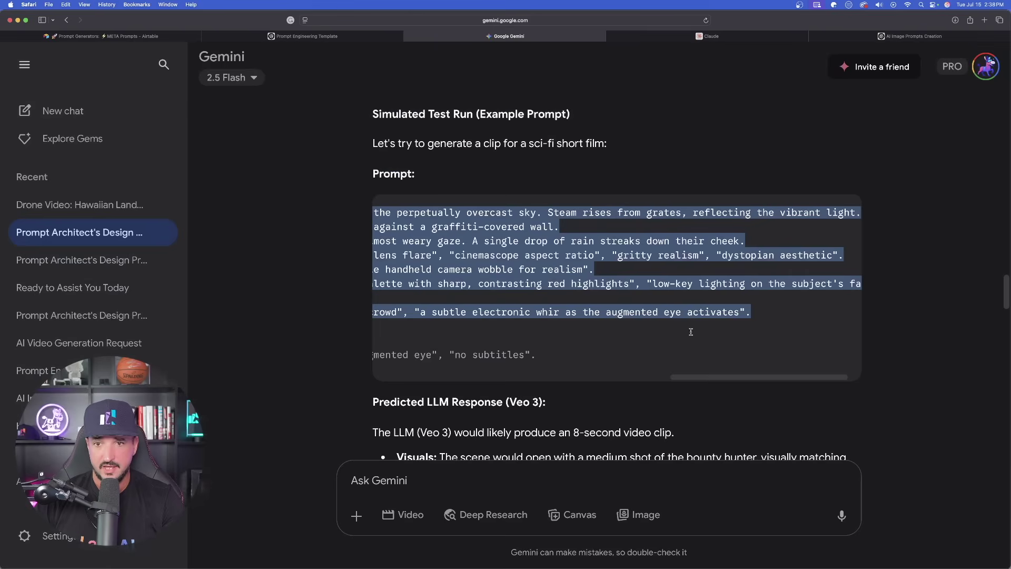
left_click_drag(691, 332, 765, 352)
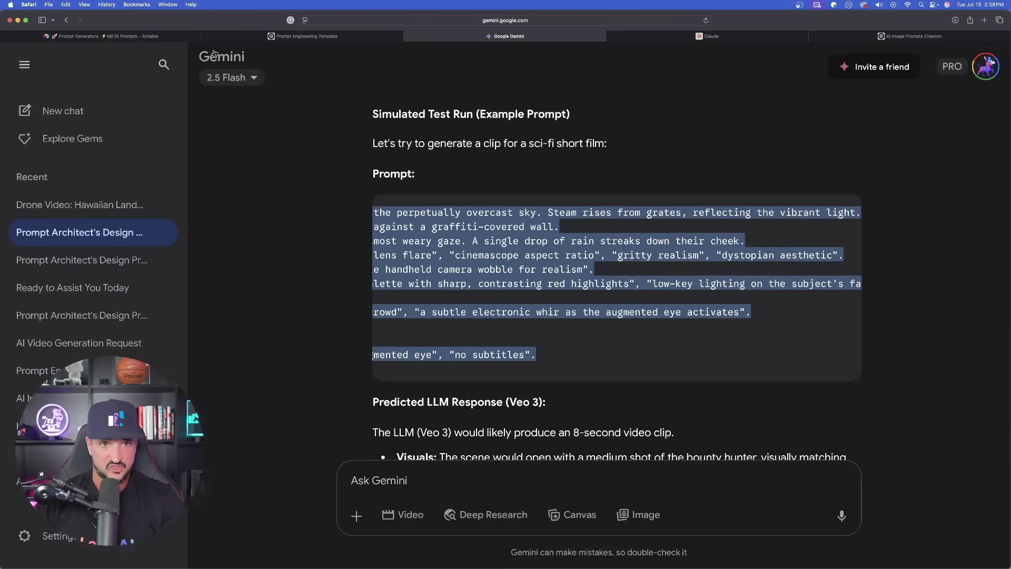
Step: Paste the cyberpunk bounty hunter prompt into the Hawaii Drone Video chat and submit it to Veo
left_click(79, 205)
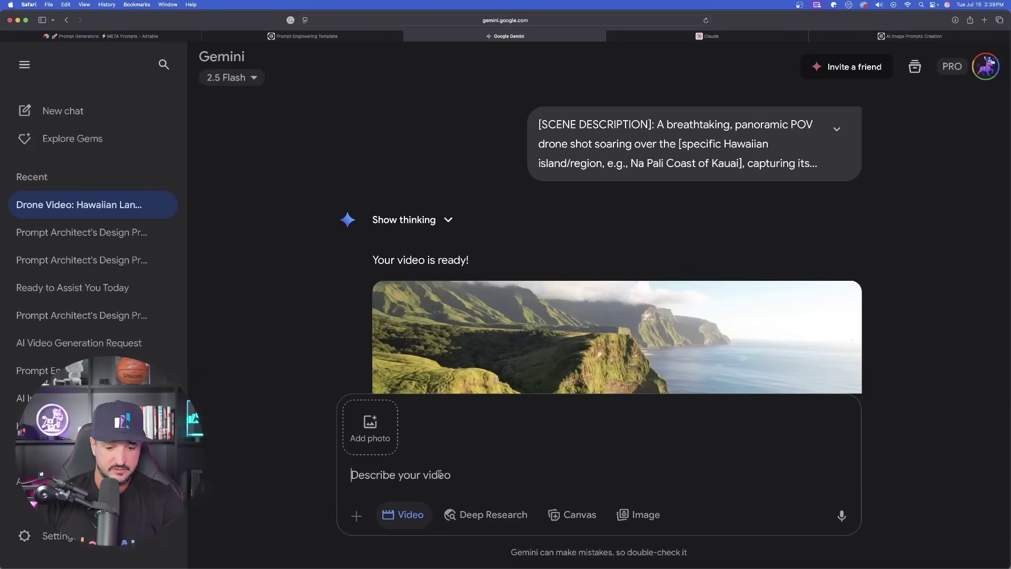
key("super+v")
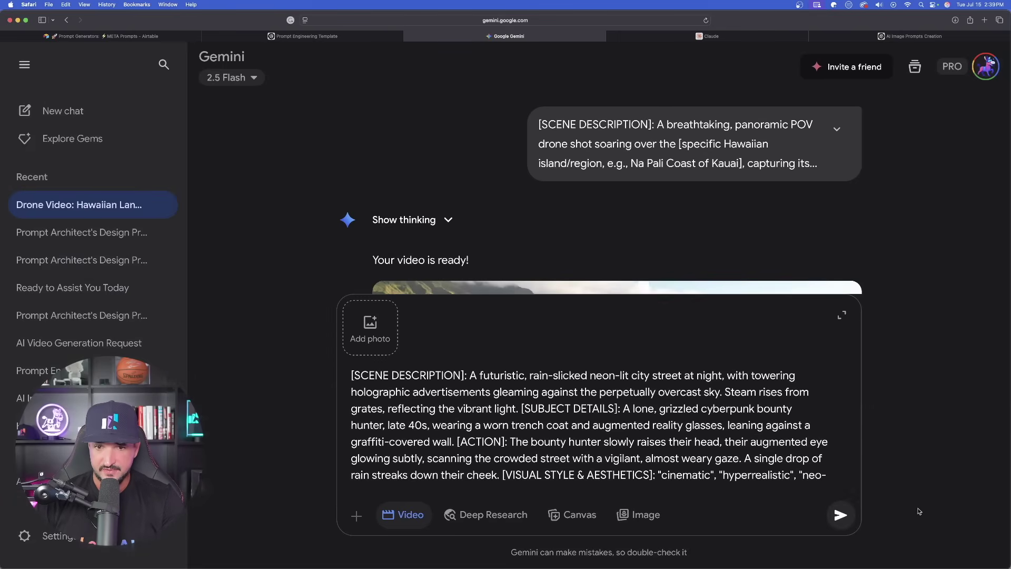
left_click(840, 515)
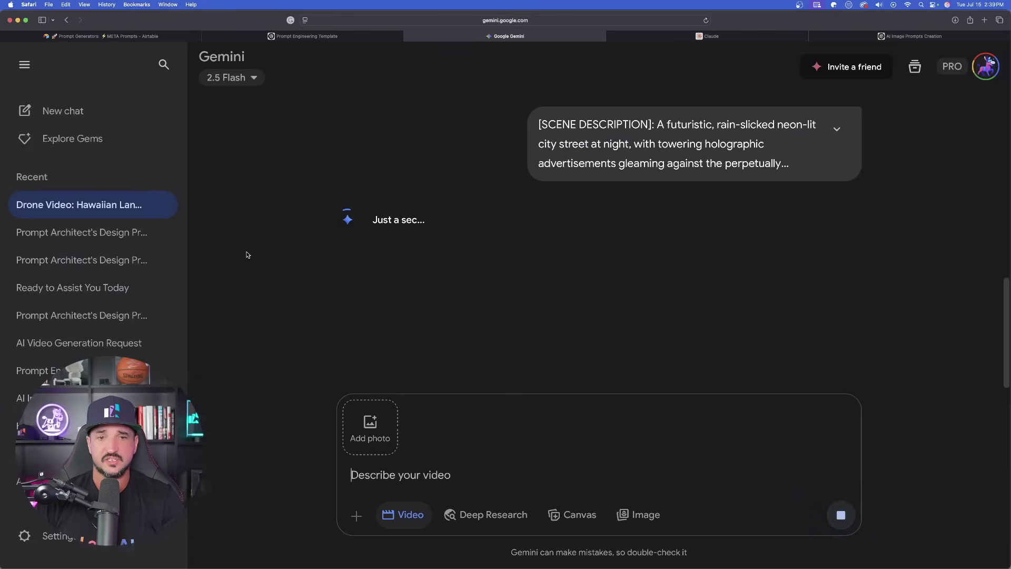